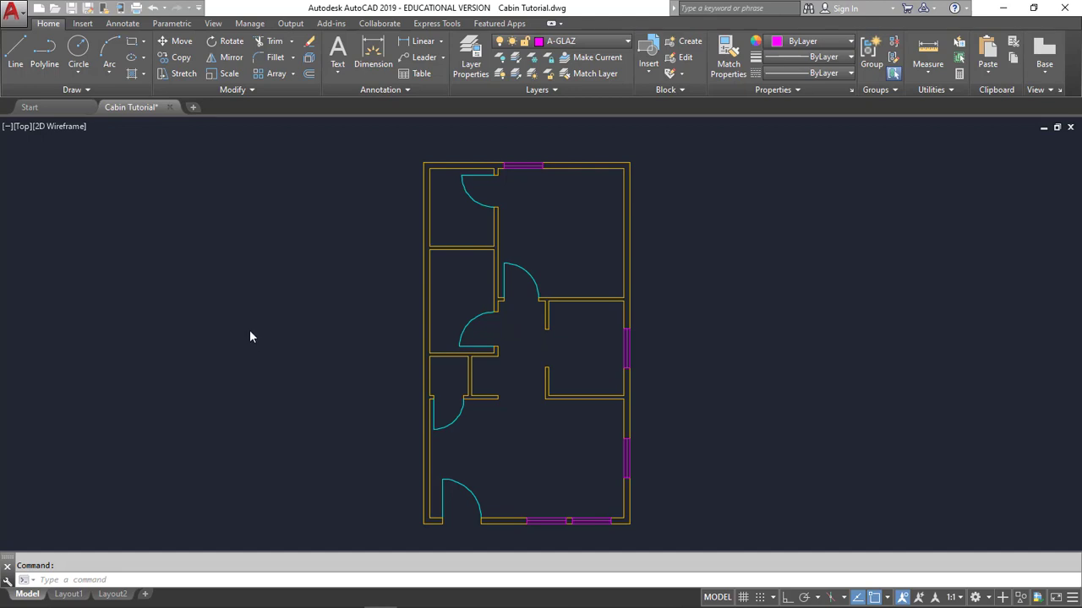
Step: On the Annotate tab, expand the Linear dimension split button to list the dimension types
{"action": "left_click", "coordinate": [127, 24]}
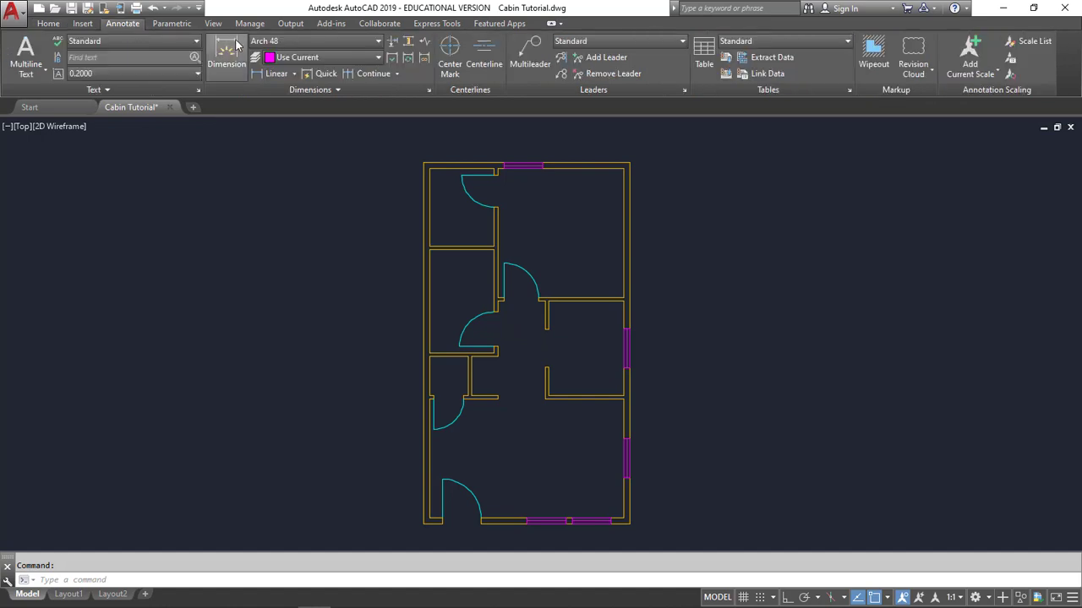
{"action": "left_click", "coordinate": [294, 75]}
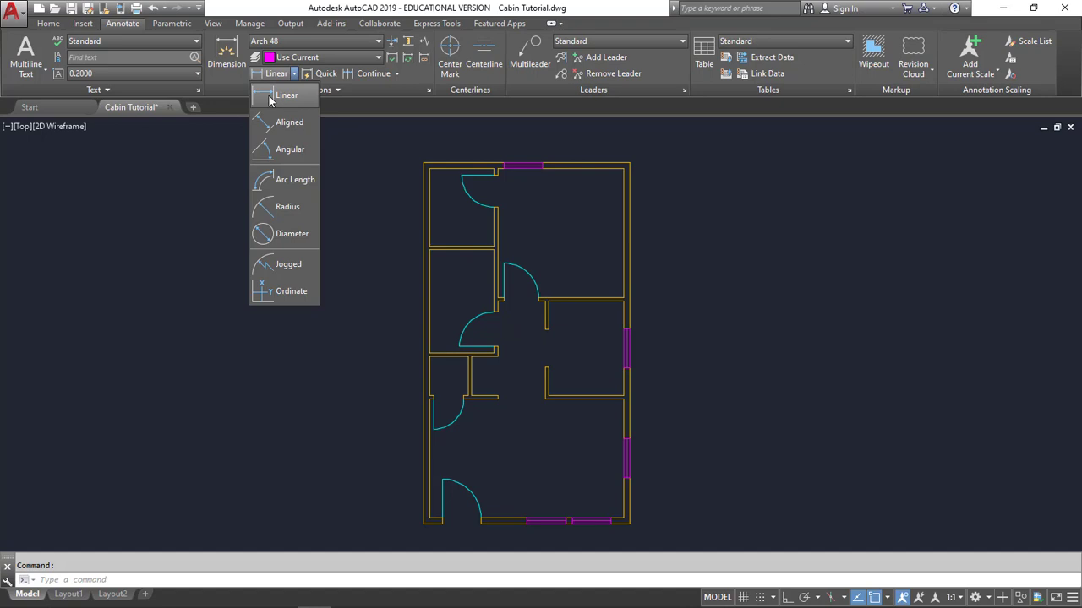
Step: Undo the started linear dimension and review the Object Snap modes list
{"action": "left_click", "coordinate": [269, 98]}
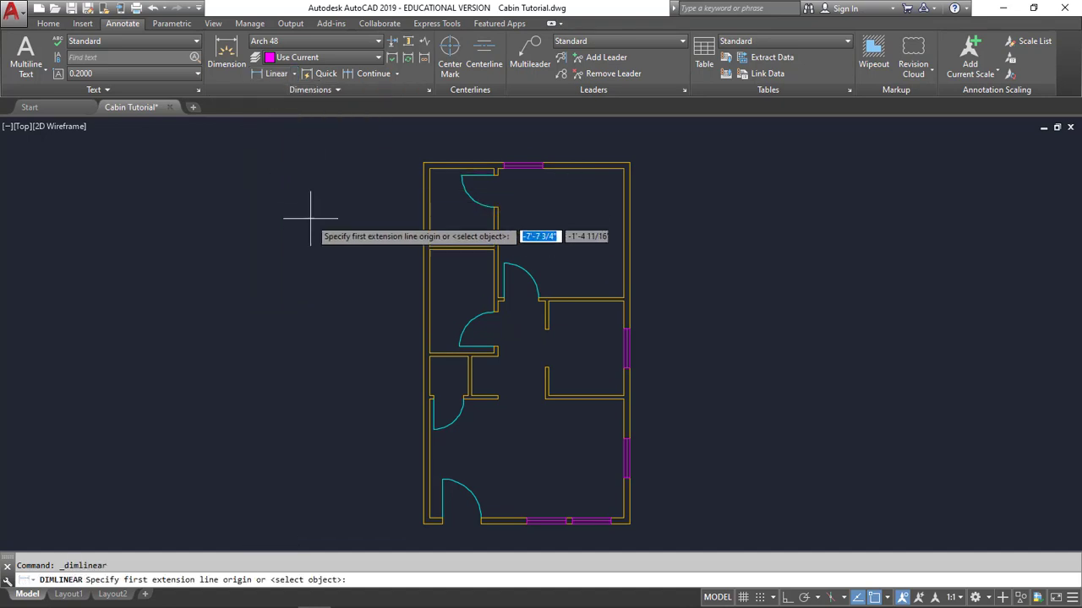
{"action": "key", "text": "ctrl+z"}
{"action": "left_click", "coordinate": [888, 599]}
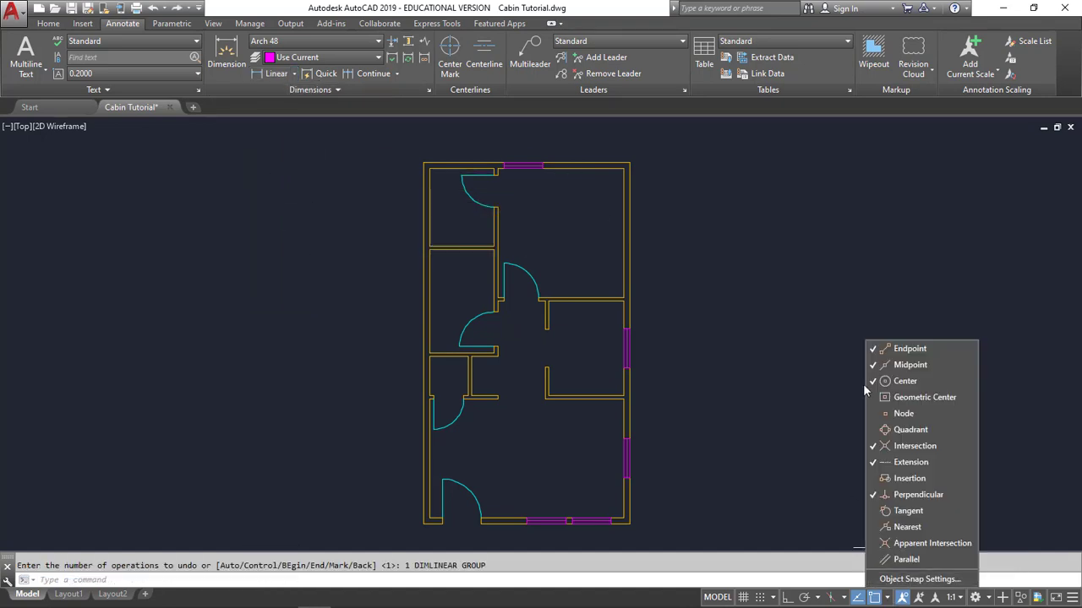
{"action": "left_click", "coordinate": [798, 463]}
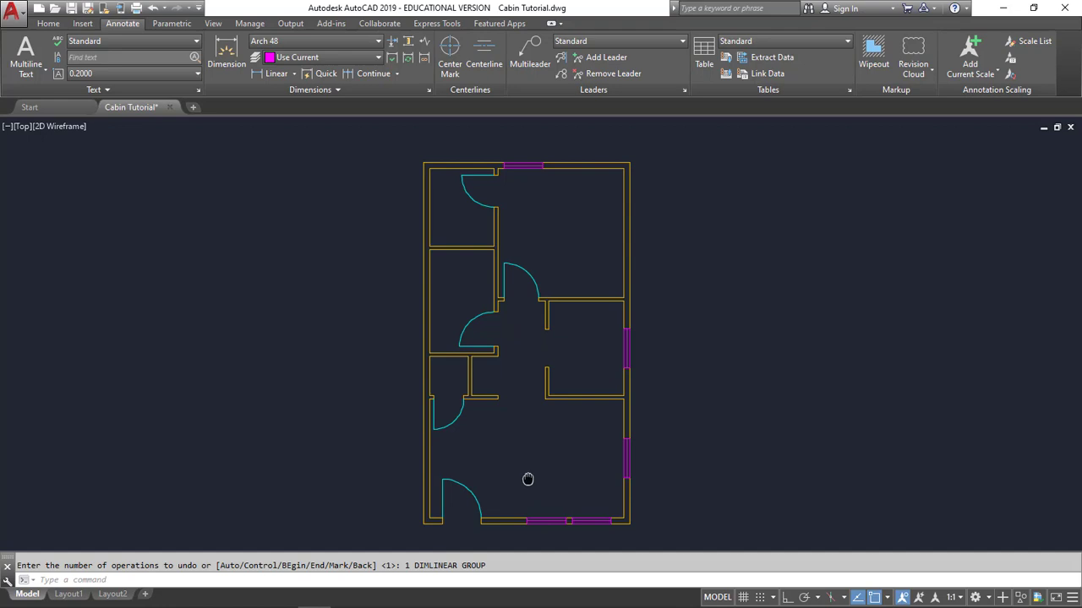
Step: Zoom in on the front wall with its door and windows, and check the Arch 48 dimension style
{"action": "middle_click_drag", "start_coordinate": [526, 476], "coordinate": [524, 275]}
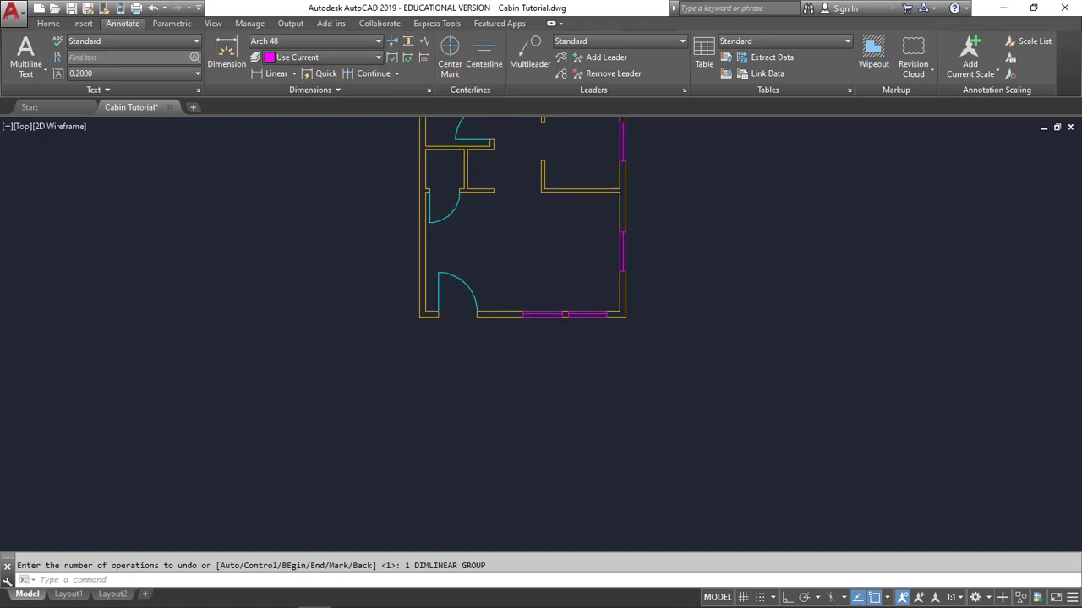
{"action": "scroll", "coordinate": [528, 295], "scroll_direction": "up", "scroll_amount": 4}
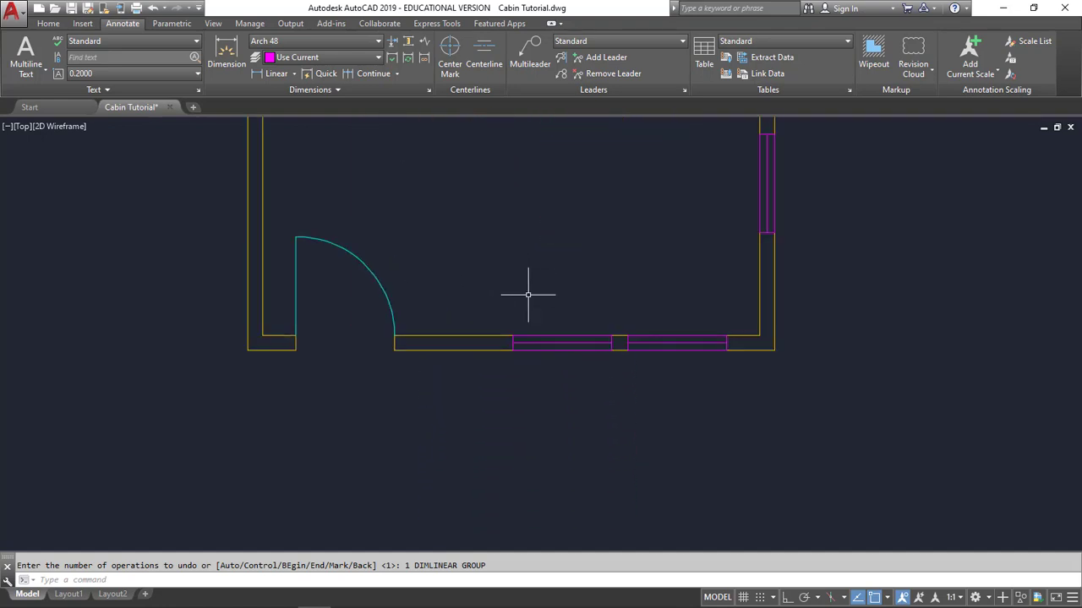
{"action": "middle_click_drag", "start_coordinate": [572, 278], "coordinate": [560, 422]}
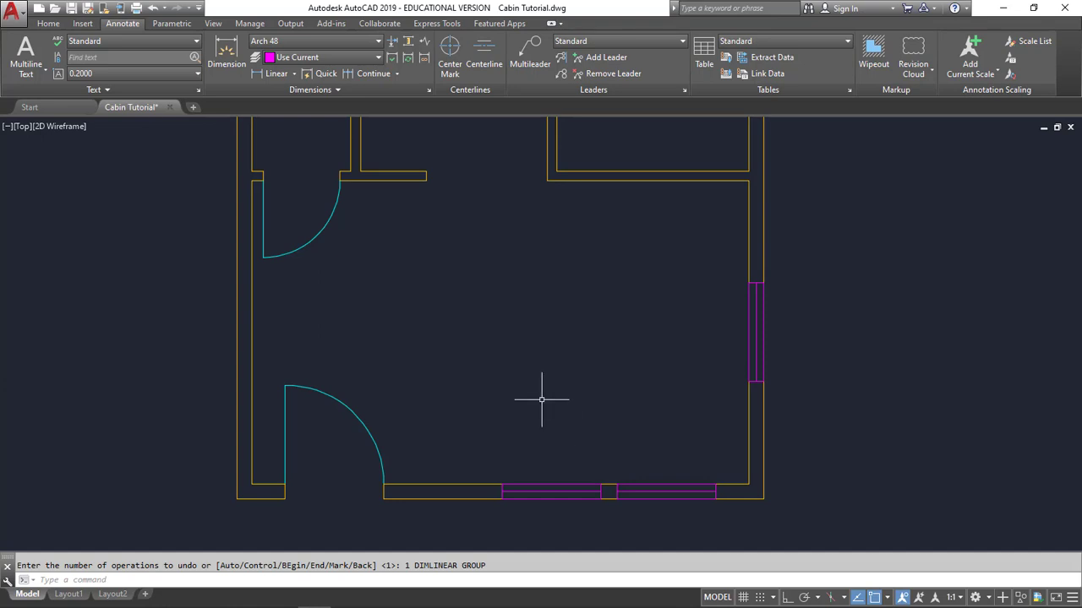
{"action": "middle_click_drag", "start_coordinate": [542, 399], "coordinate": [554, 235]}
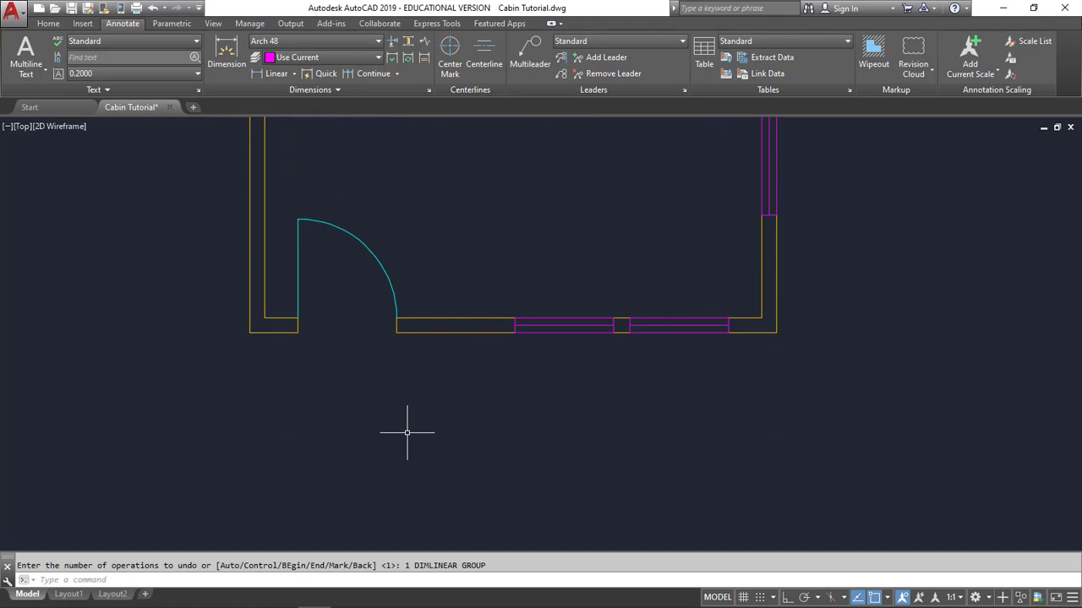
{"action": "left_click", "coordinate": [294, 42]}
Step: Make A-DIMS the current layer instead of A-GLAZ
{"action": "left_click", "coordinate": [48, 23]}
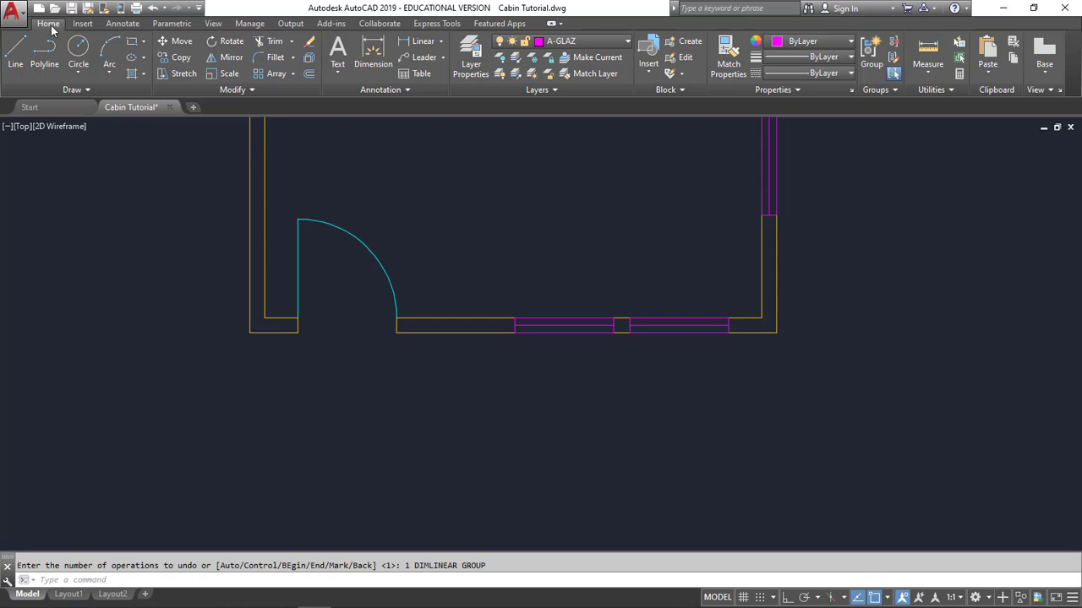
{"action": "left_click", "coordinate": [598, 43]}
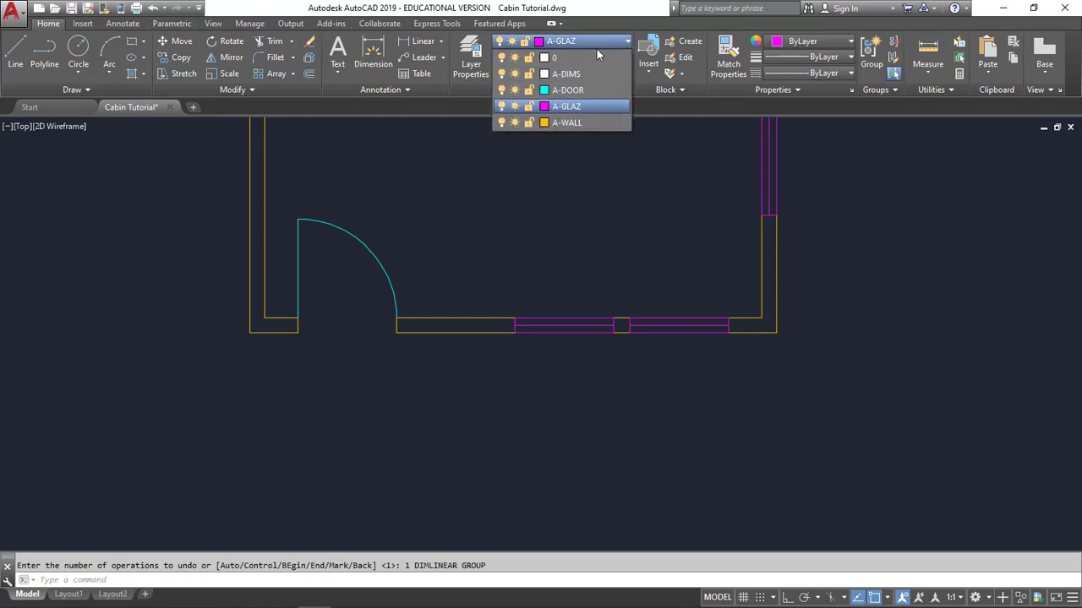
{"action": "left_click", "coordinate": [583, 74]}
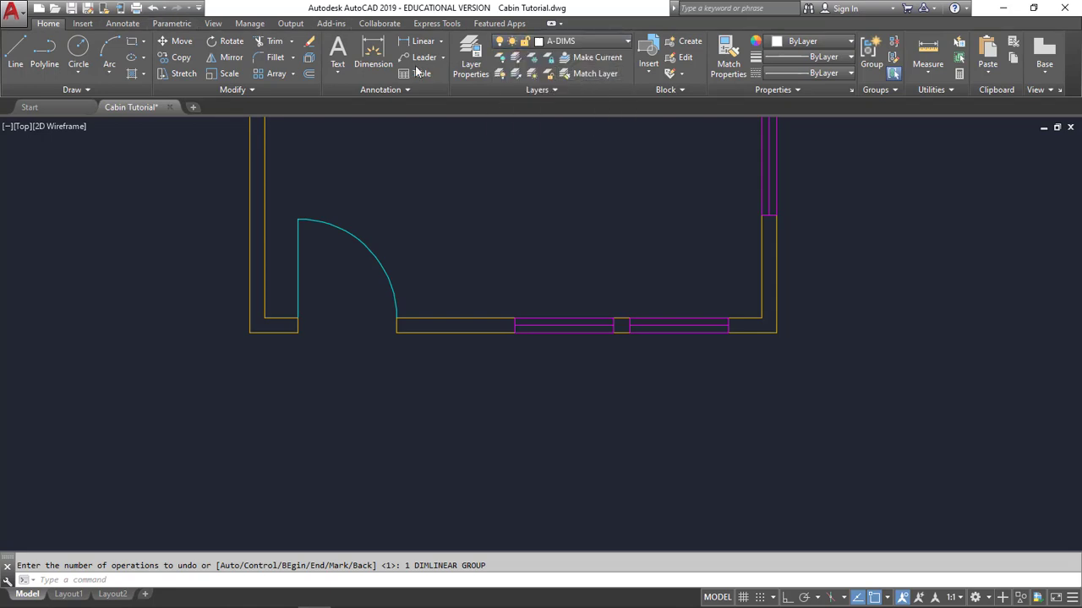
Step: Dimension the front wall corner to corner as 16'-0", placed below the plan
{"action": "left_click", "coordinate": [125, 24]}
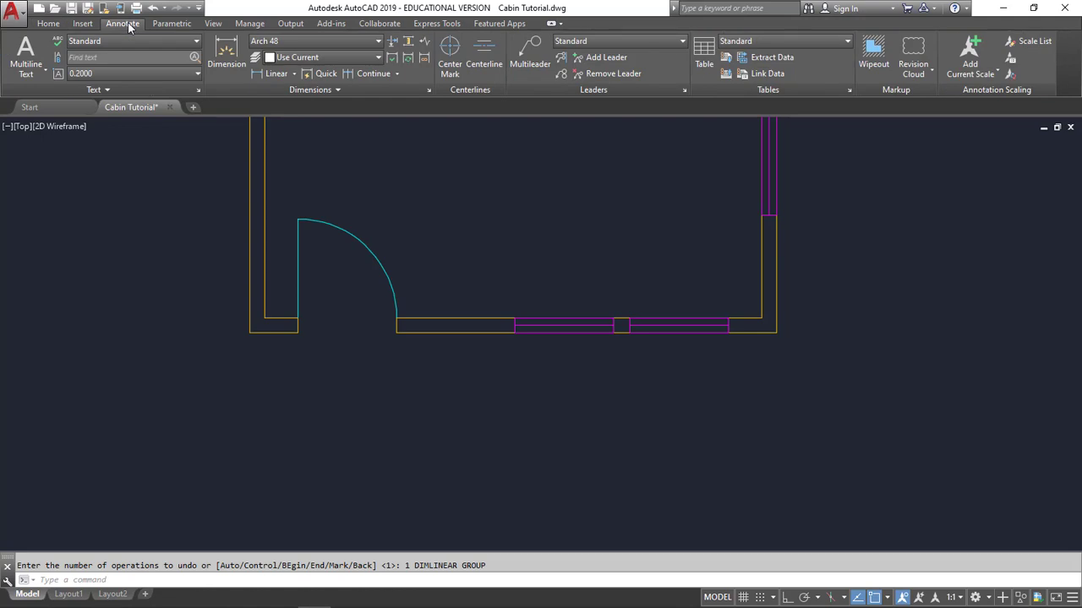
{"action": "left_click", "coordinate": [274, 74]}
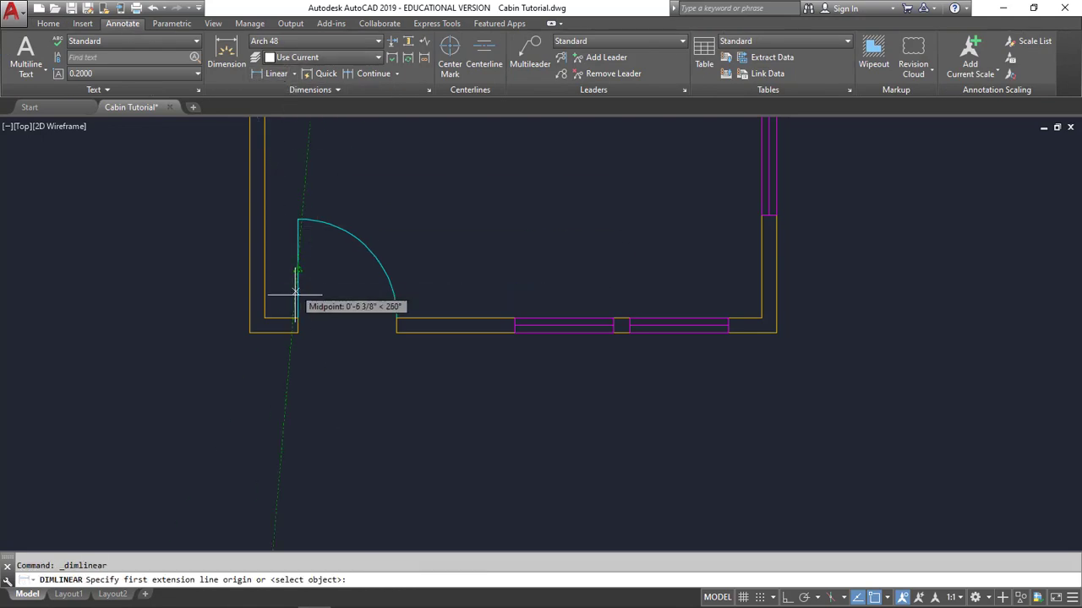
{"action": "left_click", "coordinate": [249, 332]}
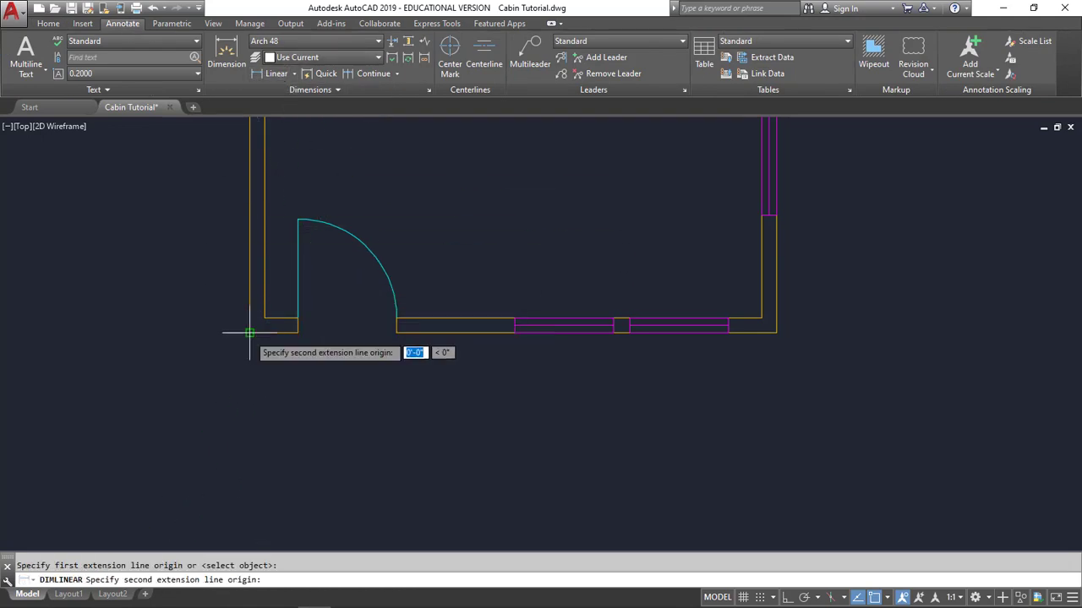
{"action": "left_click", "coordinate": [776, 333]}
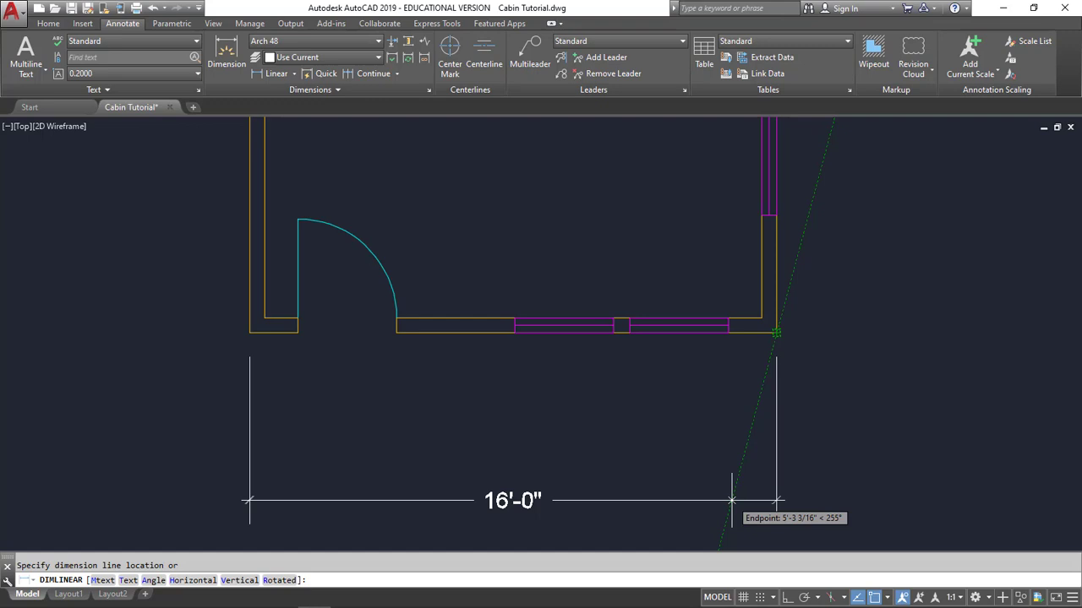
{"action": "left_click", "coordinate": [775, 508]}
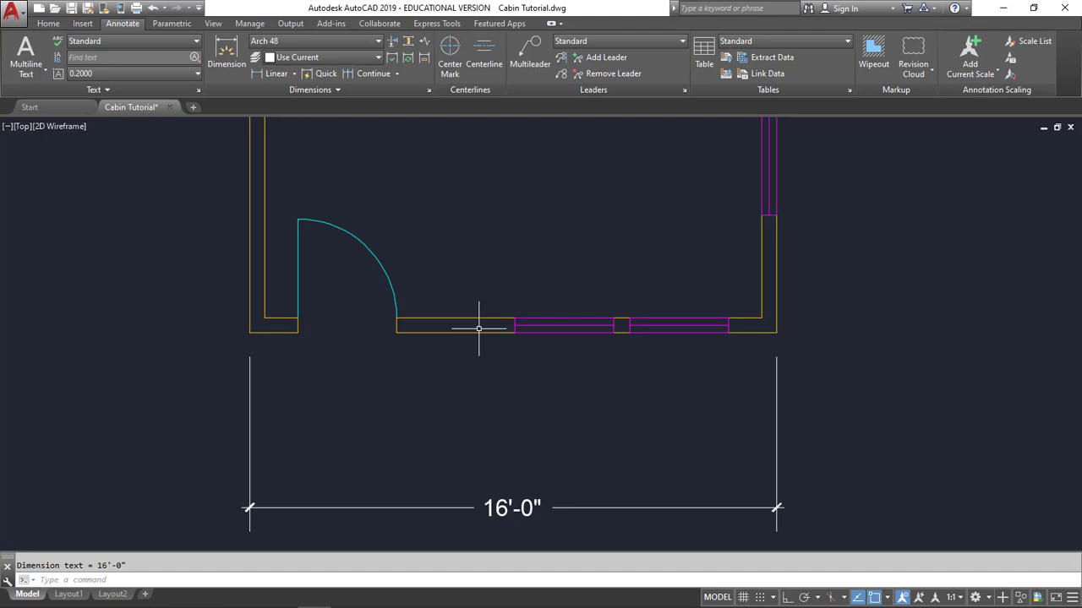
Step: Dimension 2'-11½" from the left wall corner to the door opening's midpoint, above the overall dimension
{"action": "left_click", "coordinate": [275, 74]}
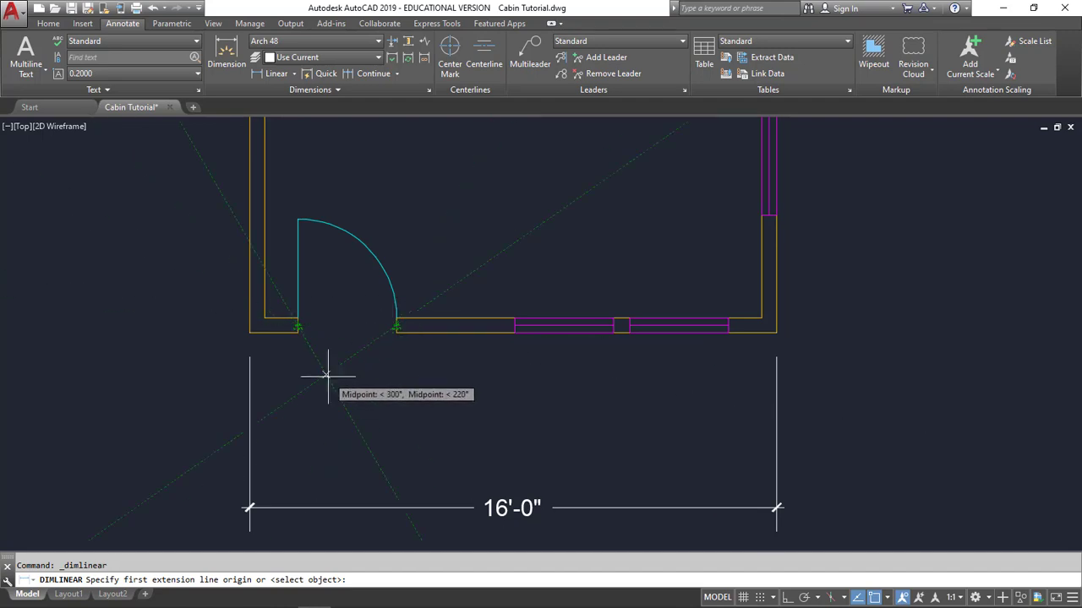
{"action": "key", "text": "Escape"}
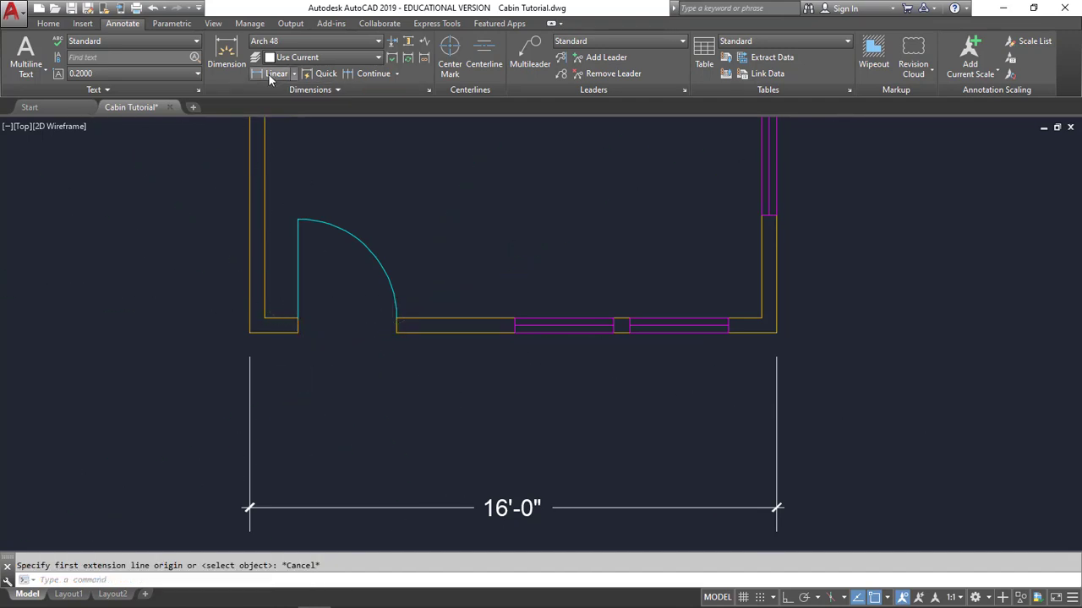
{"action": "left_click", "coordinate": [273, 74]}
{"action": "left_click", "coordinate": [250, 333]}
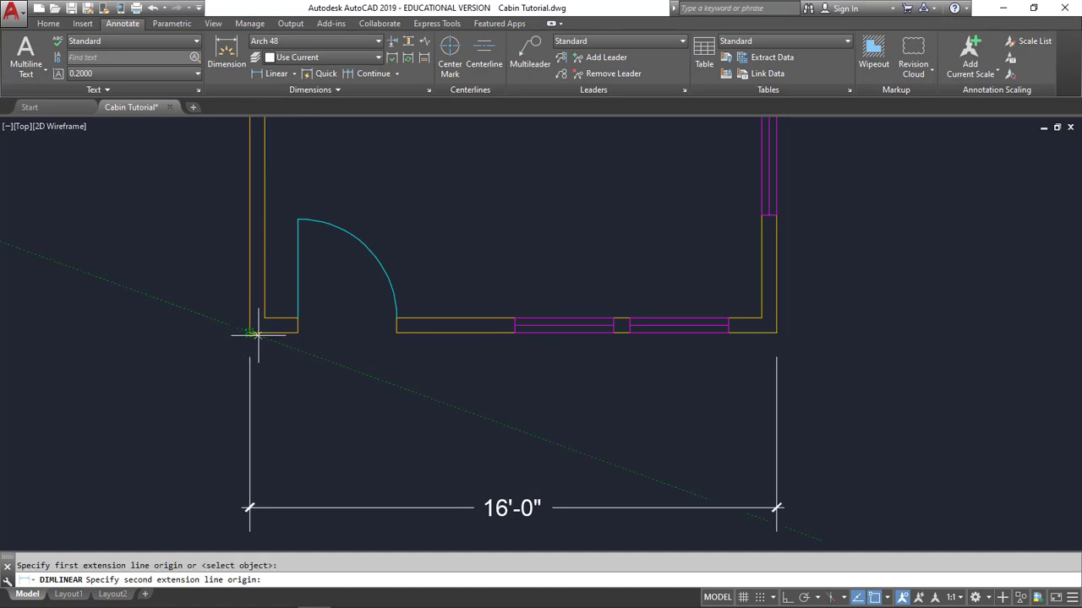
{"action": "right_click", "coordinate": [345, 333], "text": "shift"}
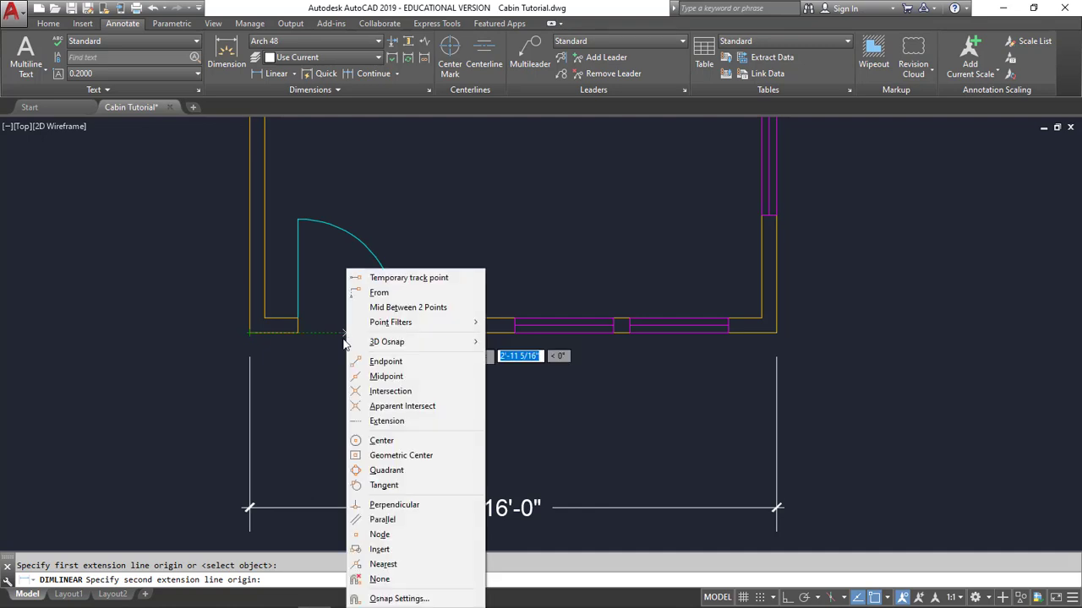
{"action": "left_click", "coordinate": [378, 307]}
{"action": "left_click", "coordinate": [297, 333]}
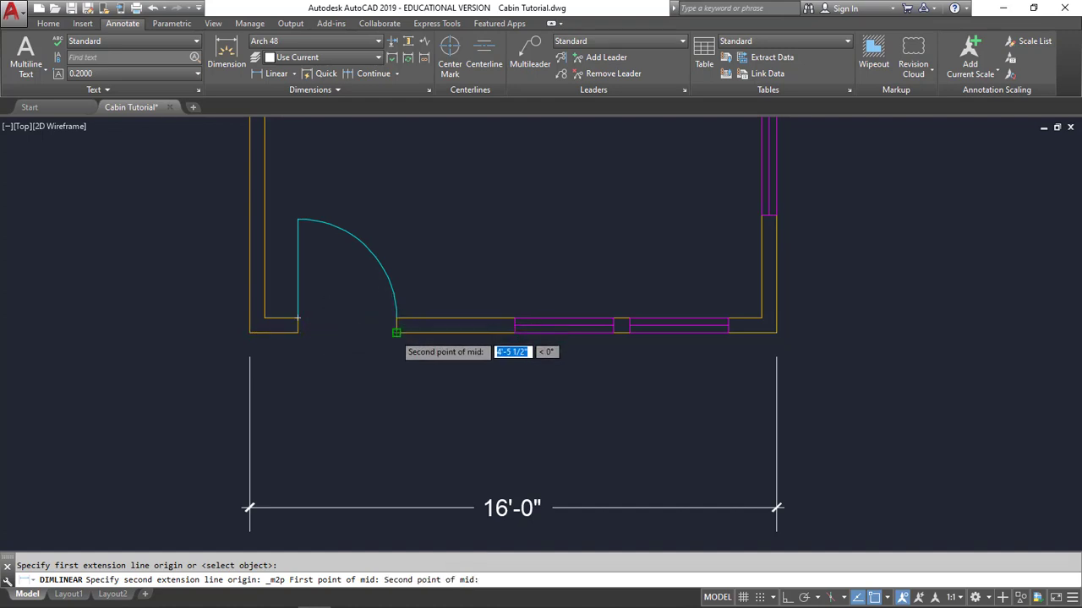
{"action": "left_click", "coordinate": [397, 332]}
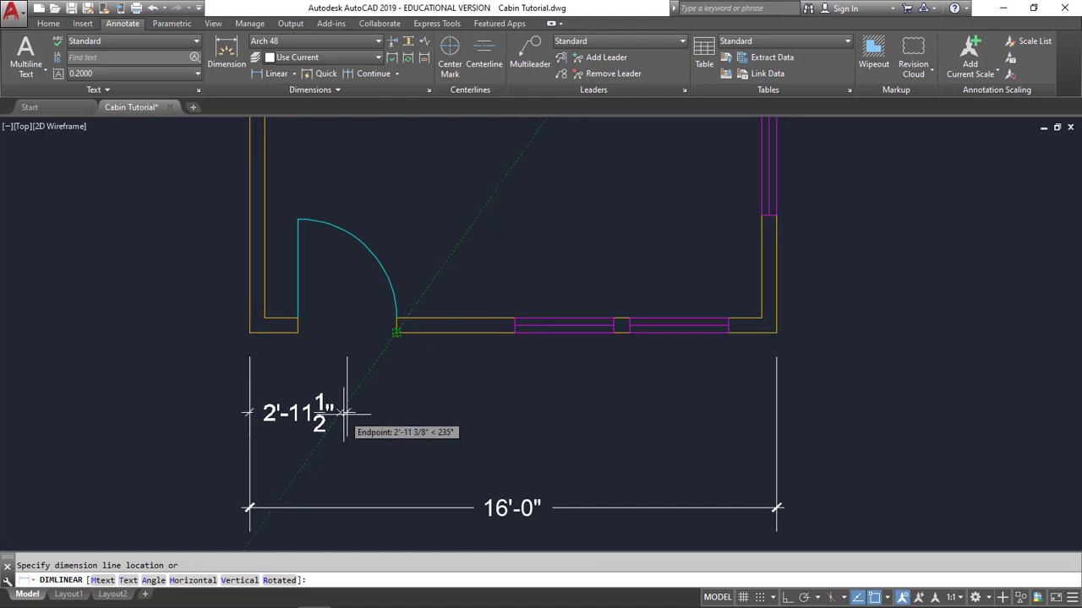
{"action": "left_click", "coordinate": [346, 413]}
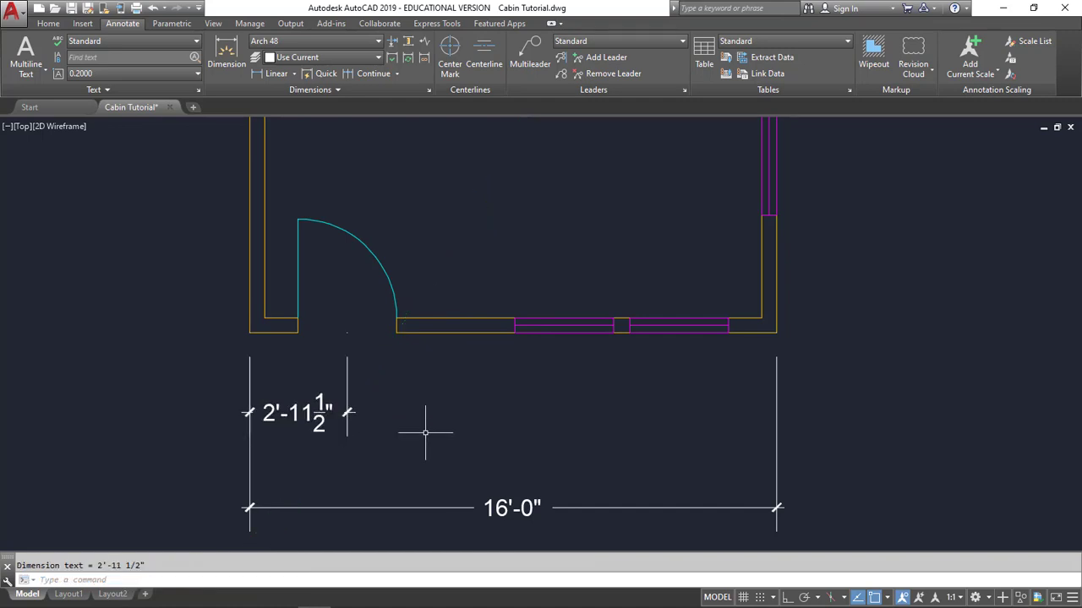
Step: Dimension 6'-7" from the door opening's midpoint to the window's midpoint, below the wall
{"action": "left_click", "coordinate": [272, 76]}
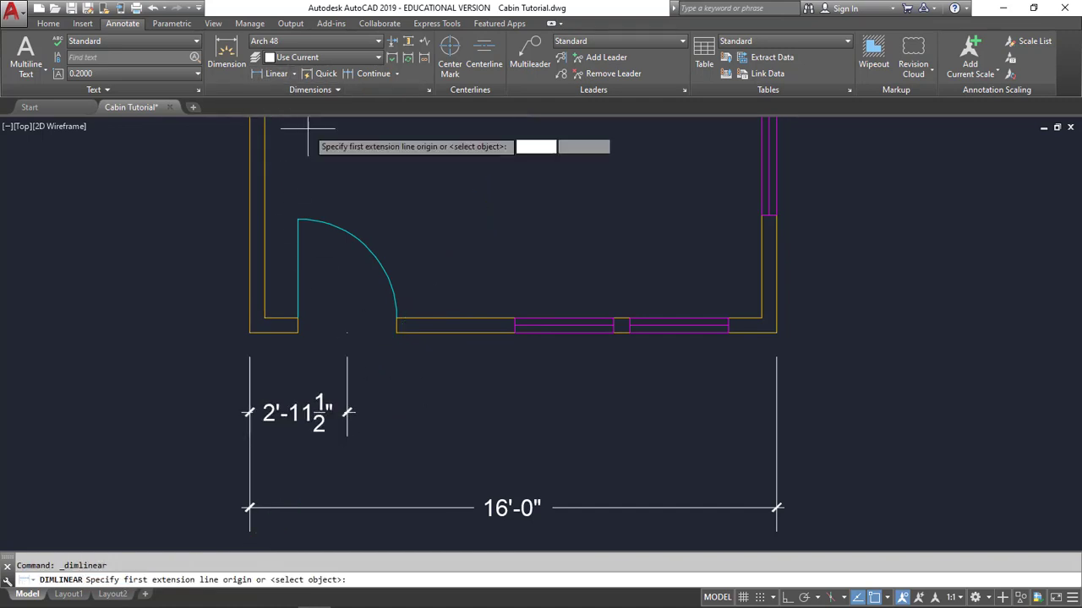
{"action": "right_click", "coordinate": [342, 302], "text": "shift"}
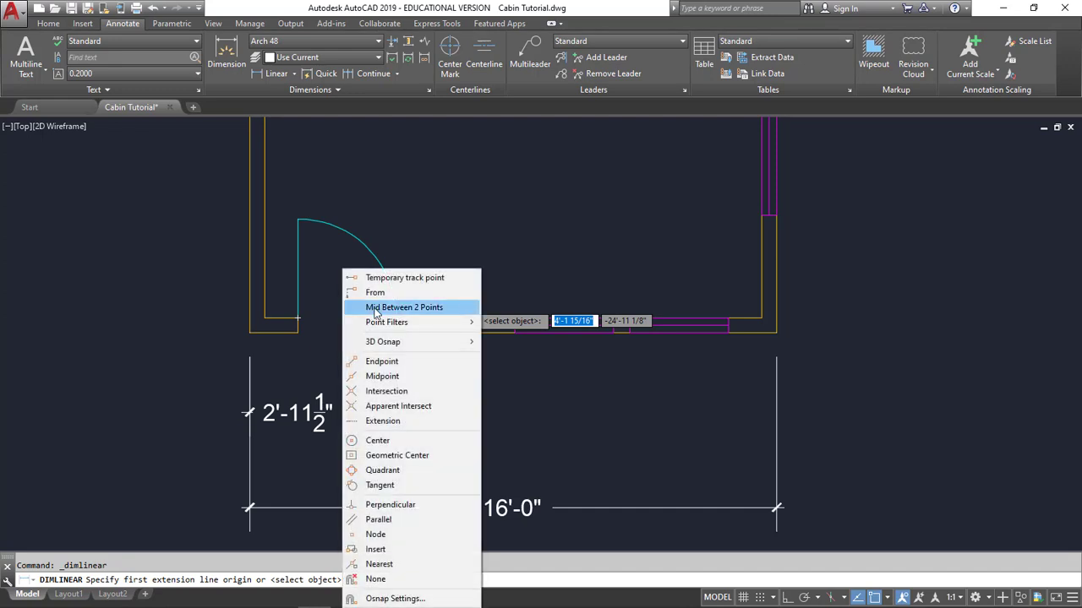
{"action": "left_click", "coordinate": [376, 309]}
{"action": "left_click", "coordinate": [295, 332]}
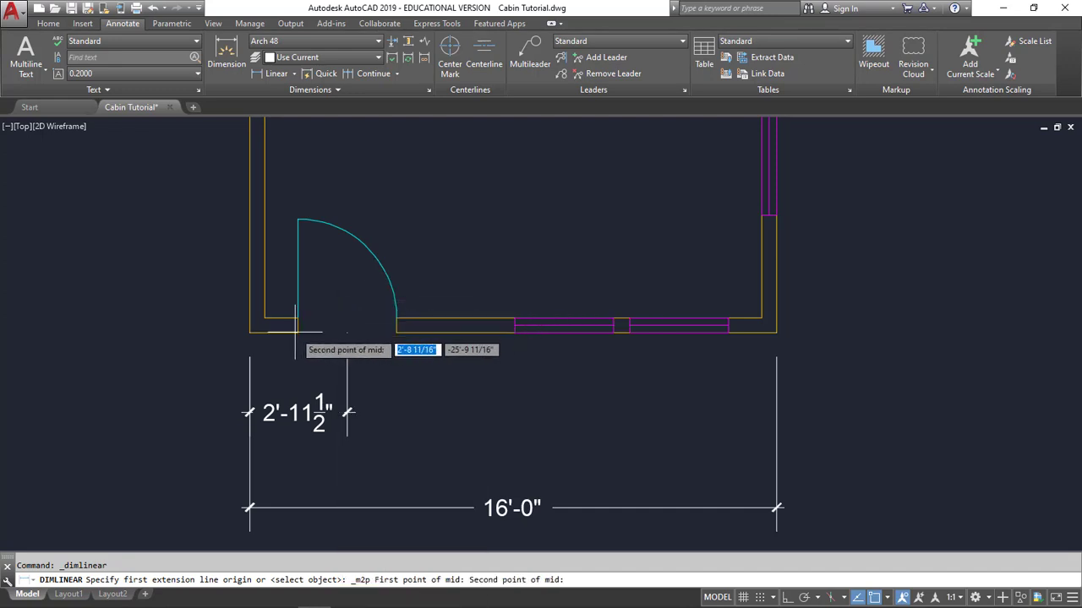
{"action": "left_click", "coordinate": [396, 332]}
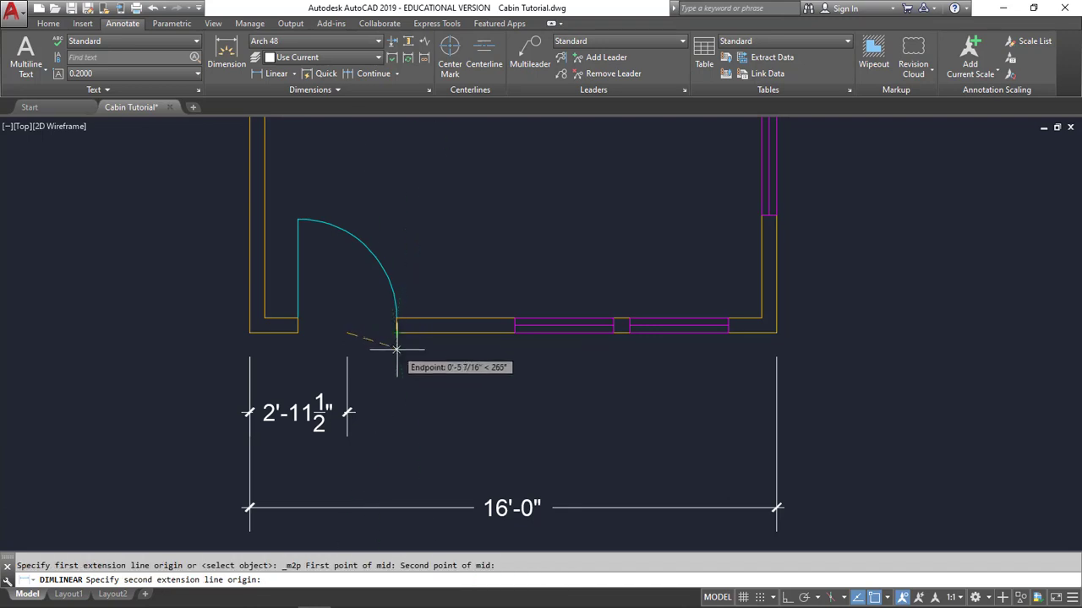
{"action": "left_click", "coordinate": [564, 332]}
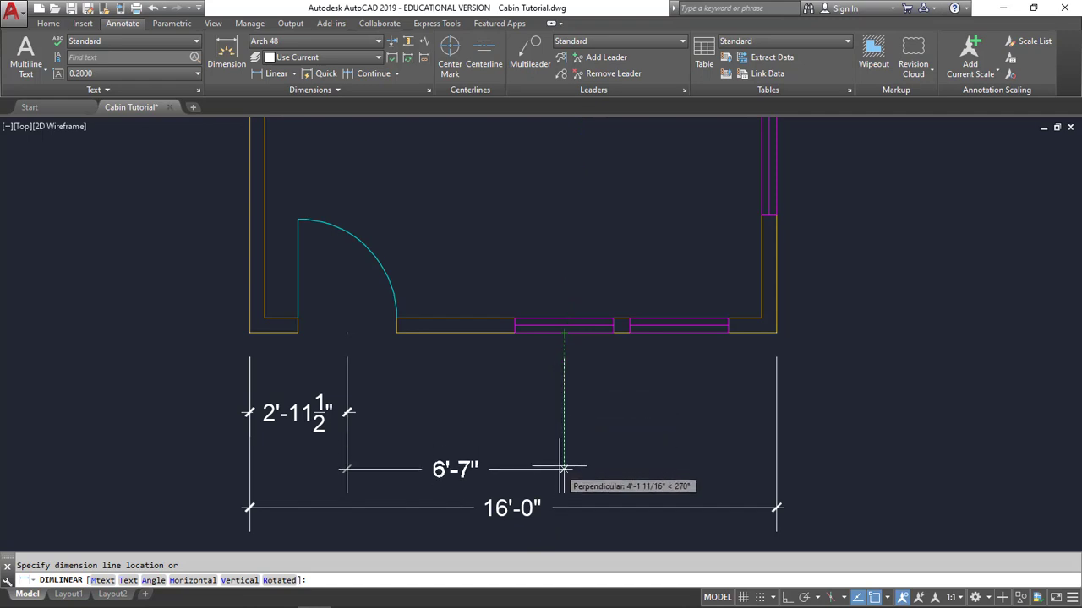
{"action": "left_click", "coordinate": [554, 391]}
Step: Add a 3'-6" linear dimension from the window's midpoint further along the window
{"action": "left_click", "coordinate": [273, 73]}
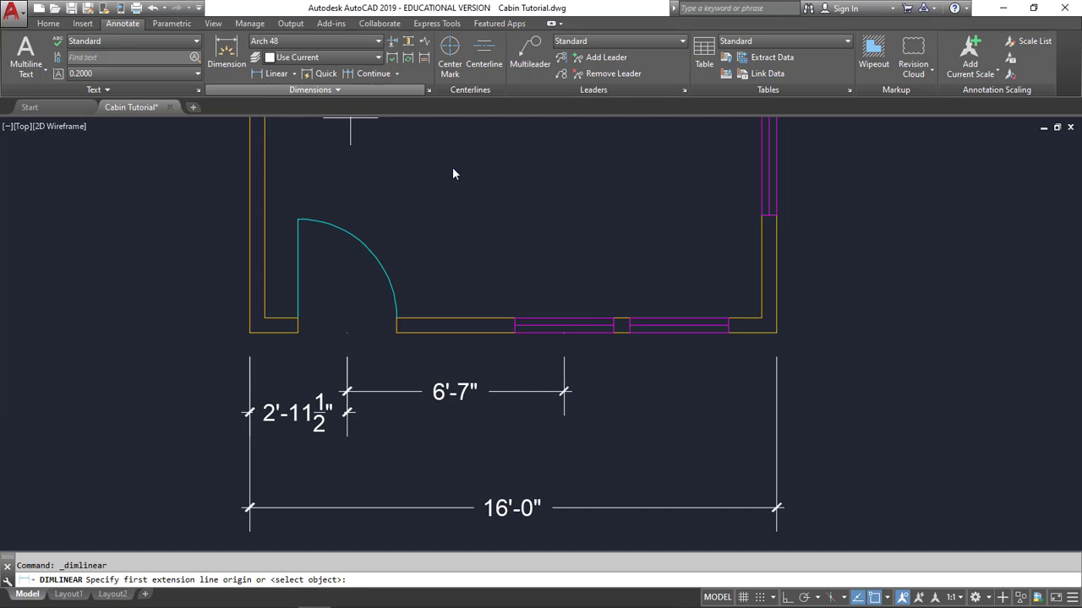
{"action": "left_click", "coordinate": [564, 332]}
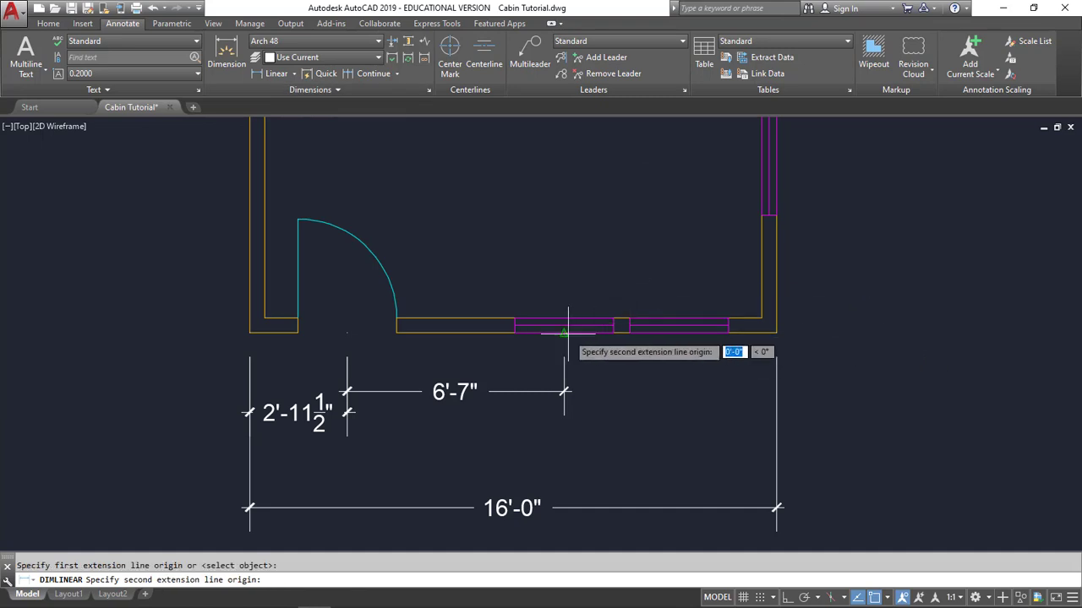
{"action": "left_click", "coordinate": [678, 332]}
{"action": "left_click", "coordinate": [699, 435]}
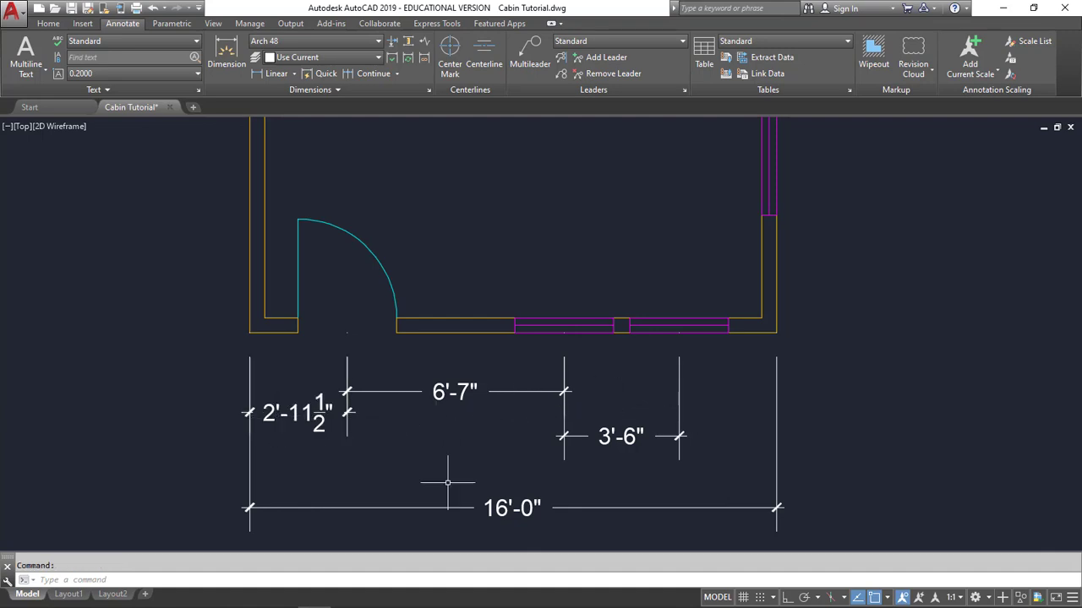
Step: Grip-stretch the 6'-7" dimension into line with the 2'-11½" dimension
{"action": "key", "text": "Escape"}
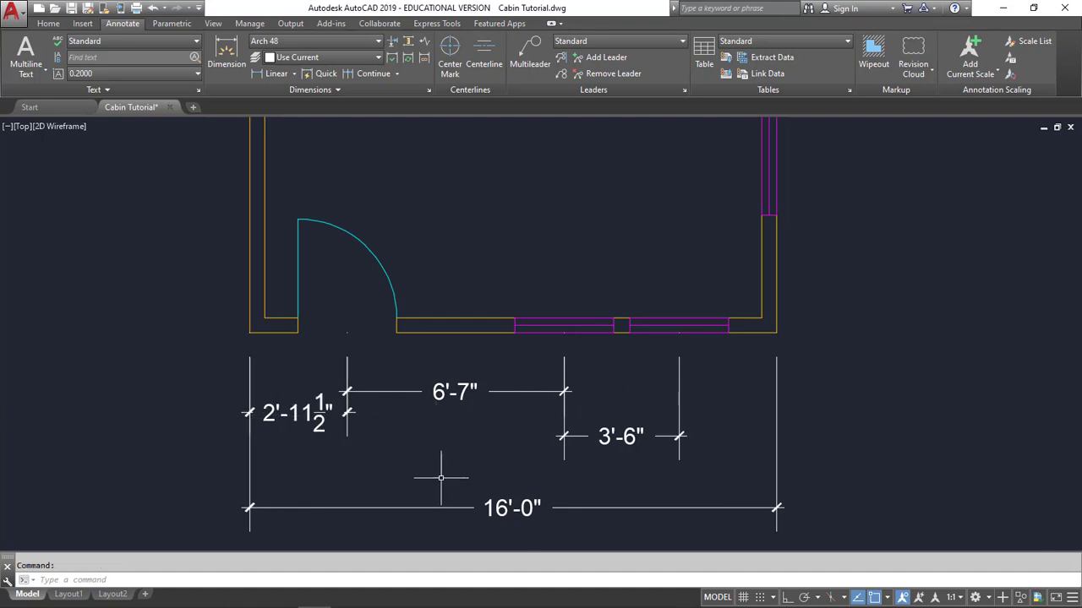
{"action": "left_click", "coordinate": [405, 386]}
{"action": "left_click", "coordinate": [410, 392]}
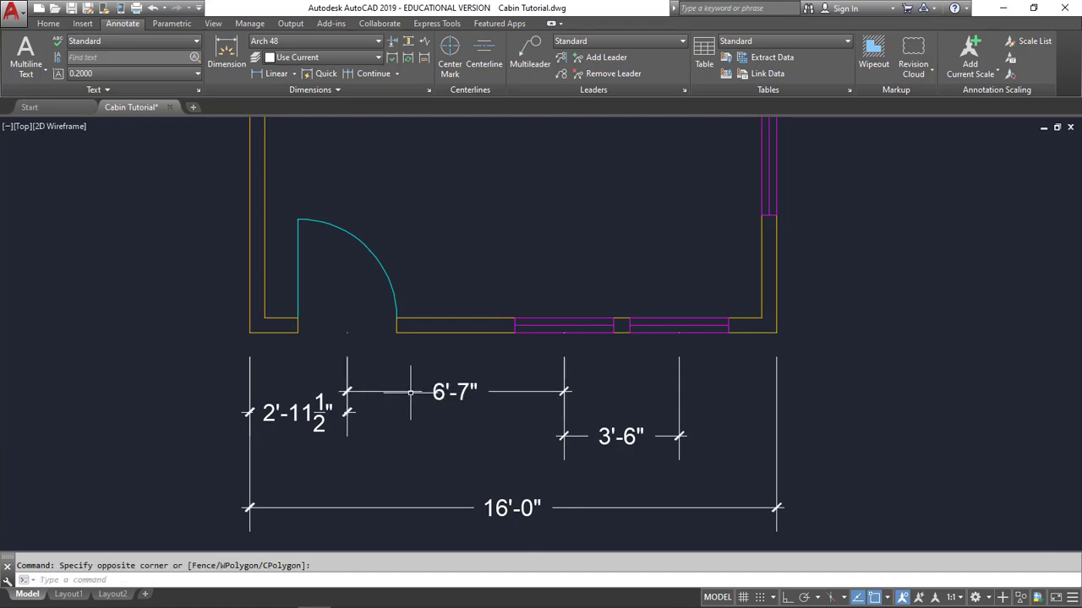
{"action": "mouse_move", "coordinate": [346, 391]}
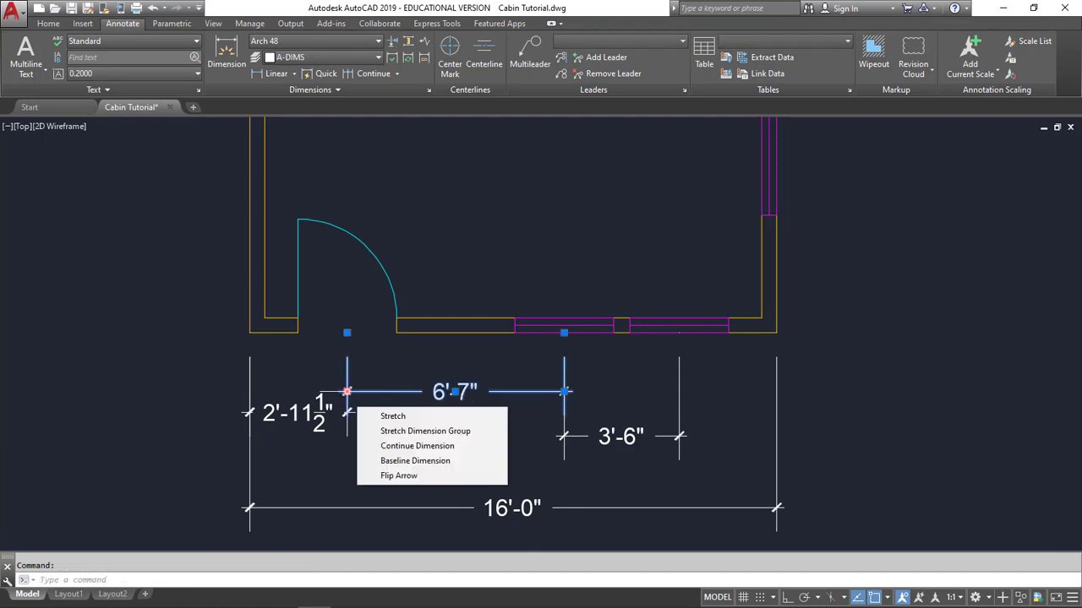
{"action": "left_click", "coordinate": [347, 391]}
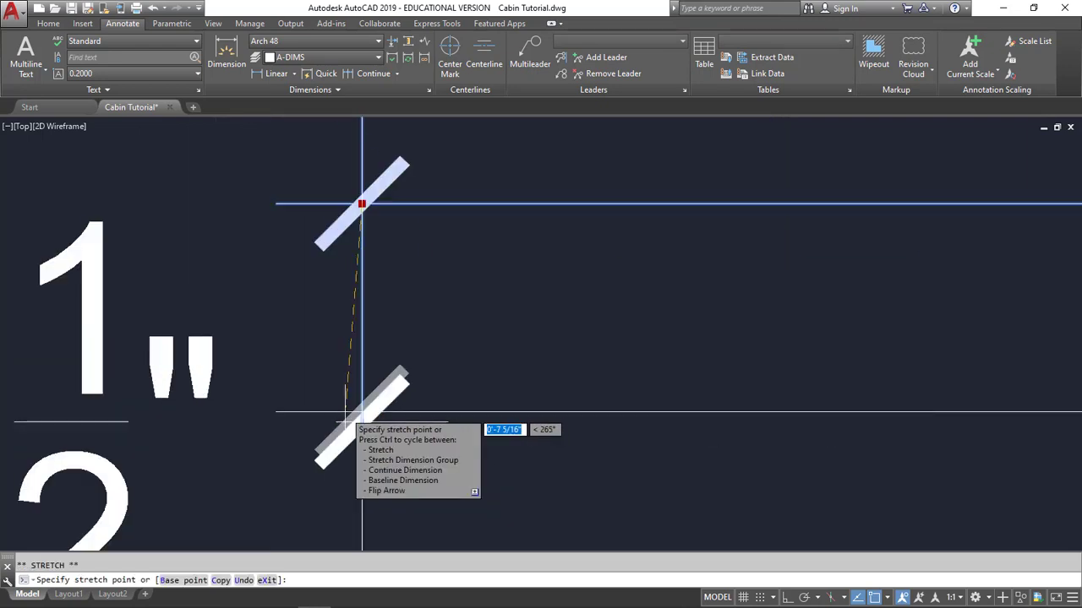
{"action": "left_click", "coordinate": [362, 421]}
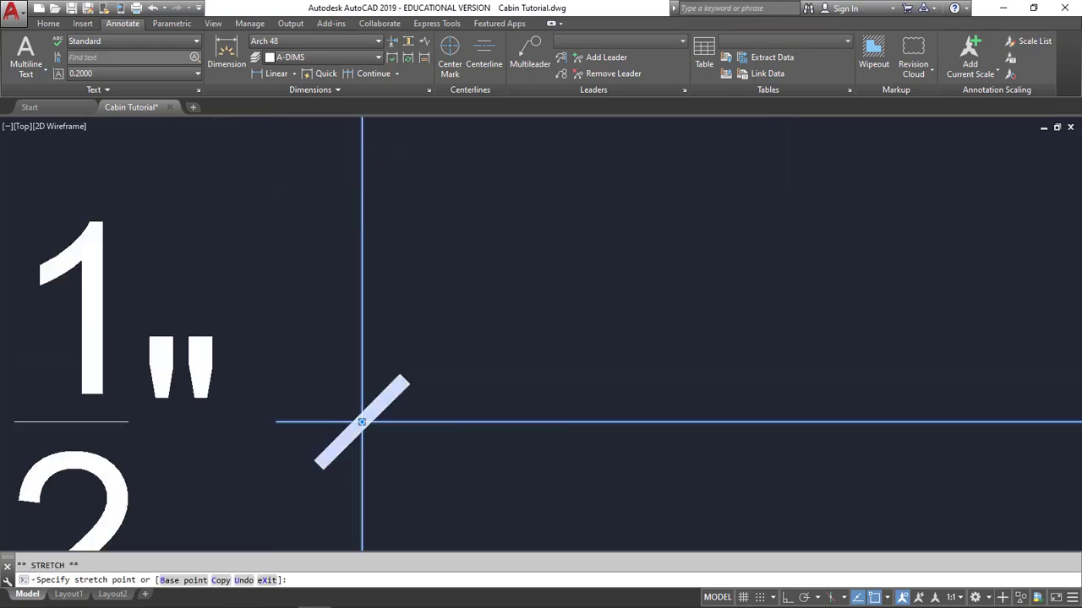
{"action": "scroll", "coordinate": [507, 376], "scroll_direction": "down", "scroll_amount": 6}
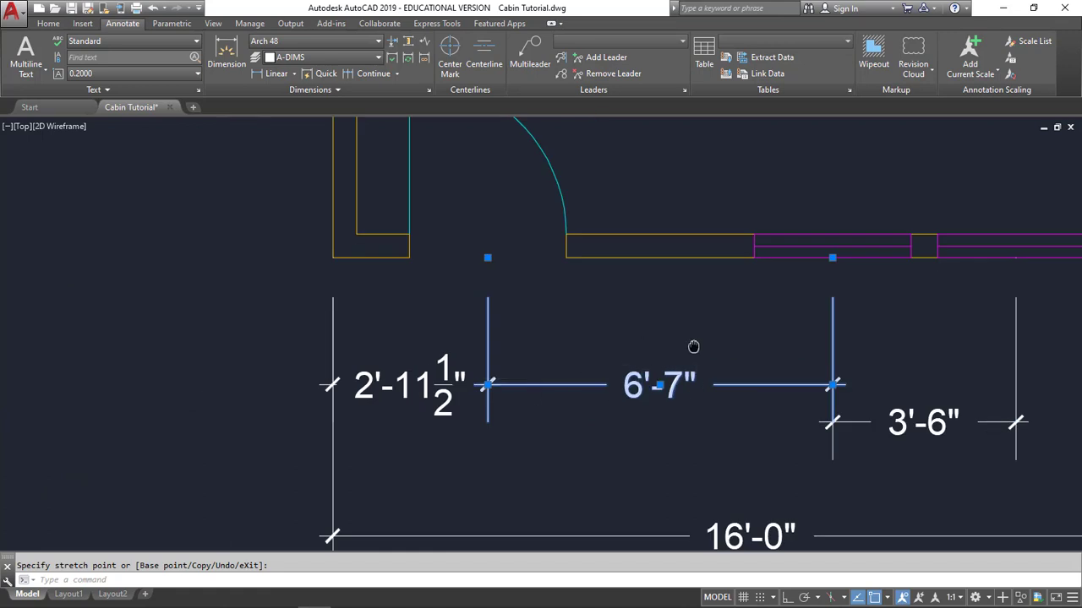
{"action": "middle_click_drag", "start_coordinate": [693, 346], "coordinate": [314, 313]}
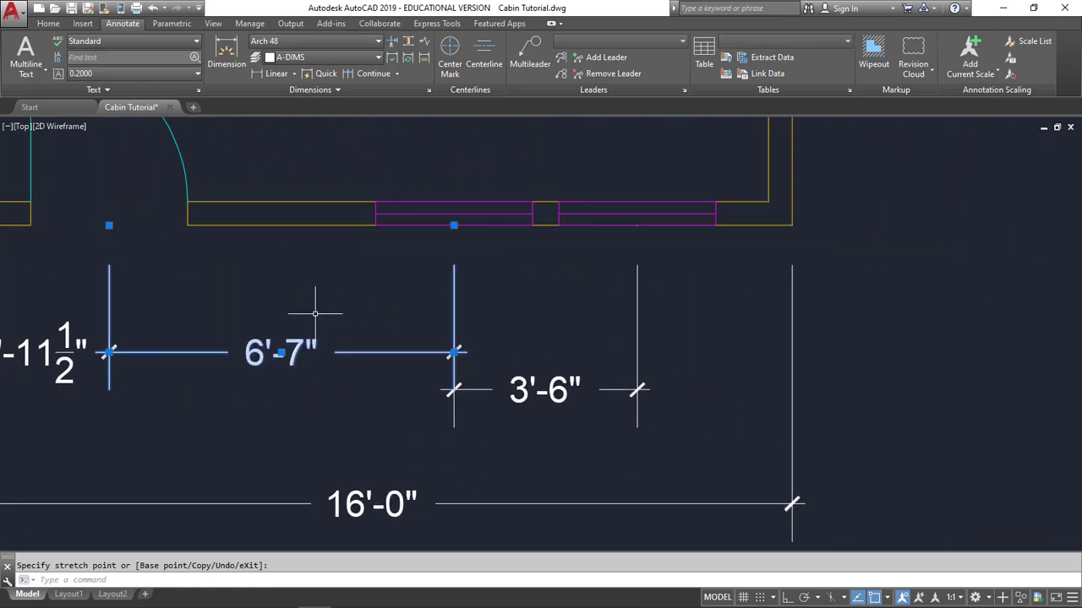
{"action": "key", "text": "Escape"}
{"action": "key", "text": "Escape"}
Step: Grip-stretch the 3'-6" dimension into line with the 6'-7" dimension
{"action": "left_click", "coordinate": [484, 389]}
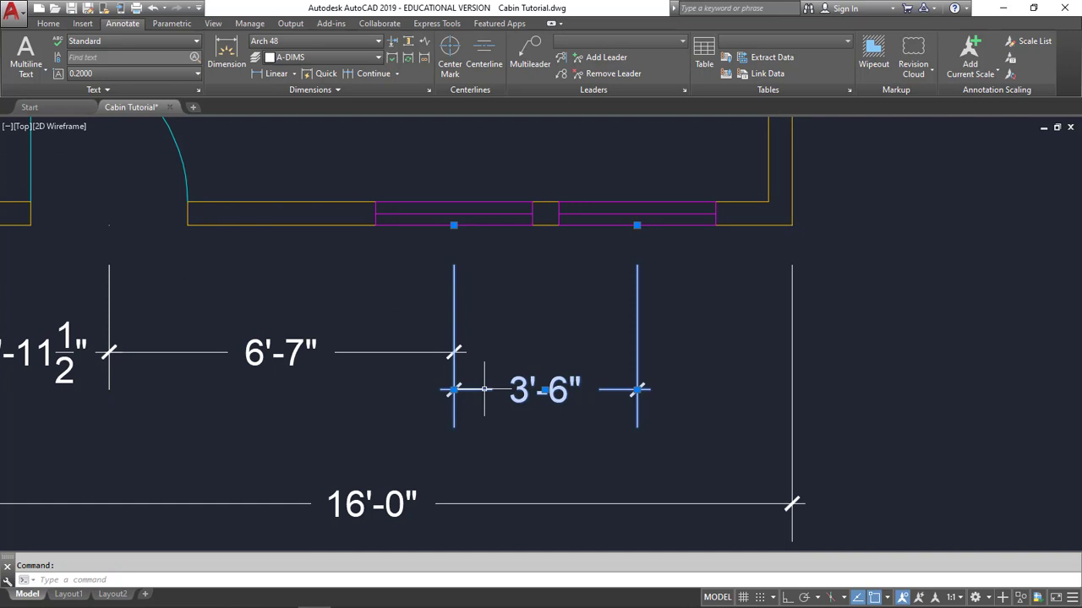
{"action": "left_click", "coordinate": [454, 389]}
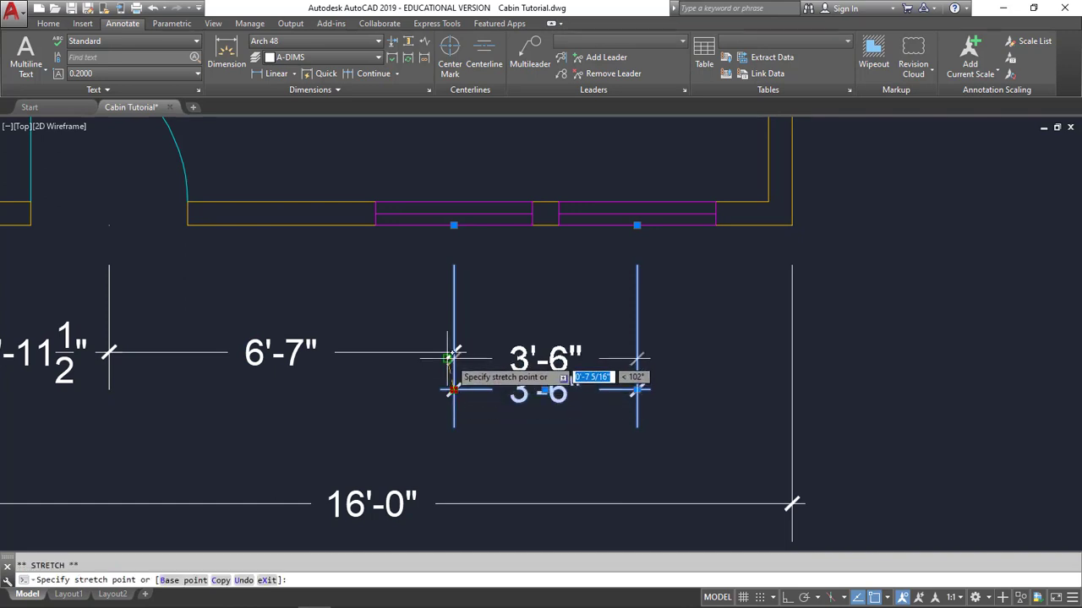
{"action": "scroll", "coordinate": [454, 353], "scroll_direction": "up", "scroll_amount": 8}
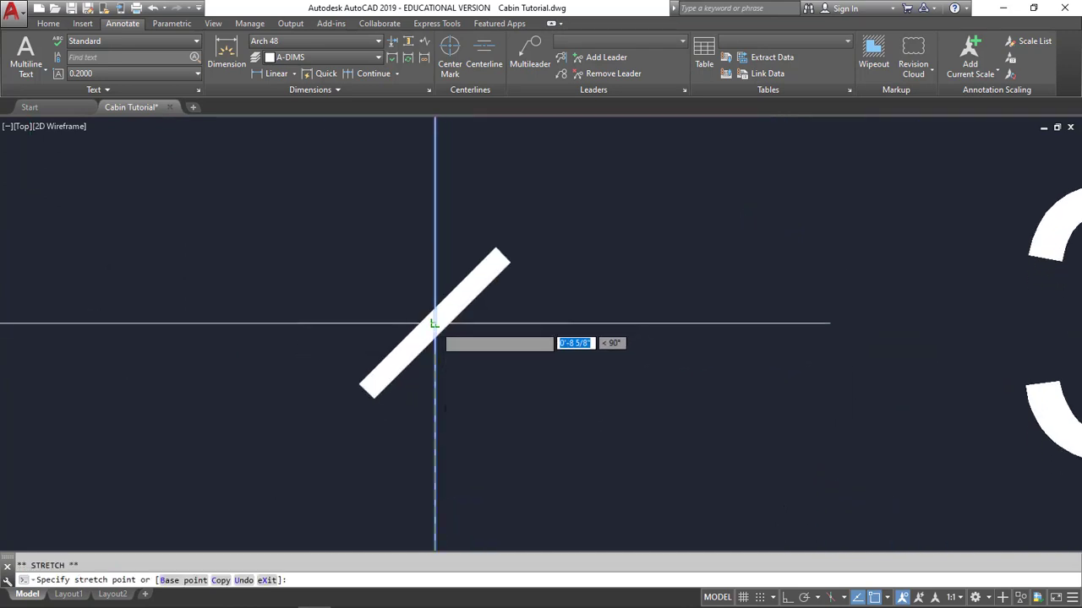
{"action": "left_click", "coordinate": [434, 323]}
{"action": "scroll", "coordinate": [468, 355], "scroll_direction": "down", "scroll_amount": 8}
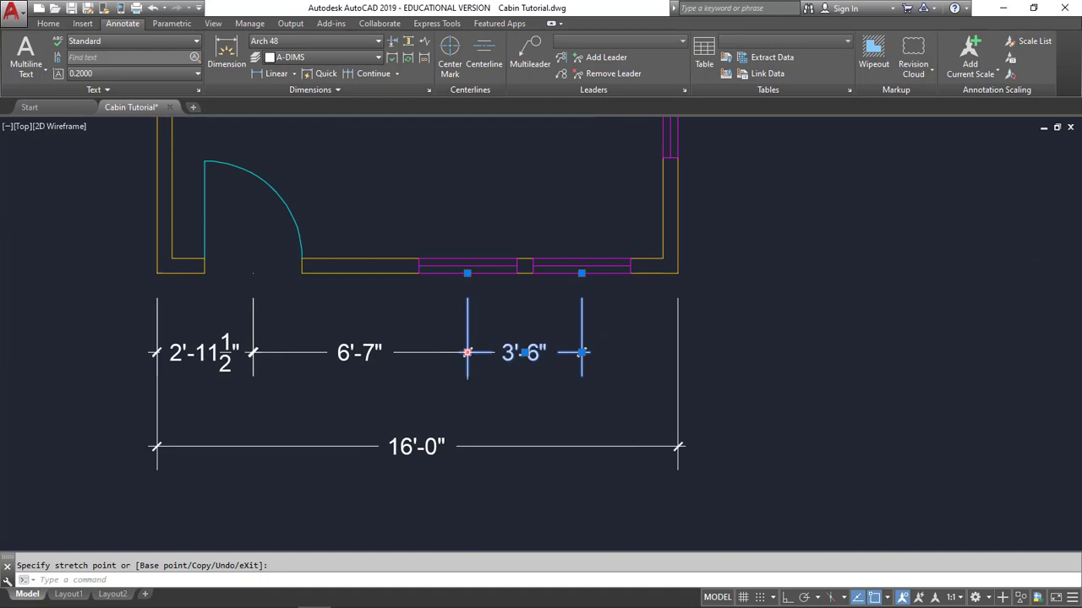
{"action": "key", "text": "Escape"}
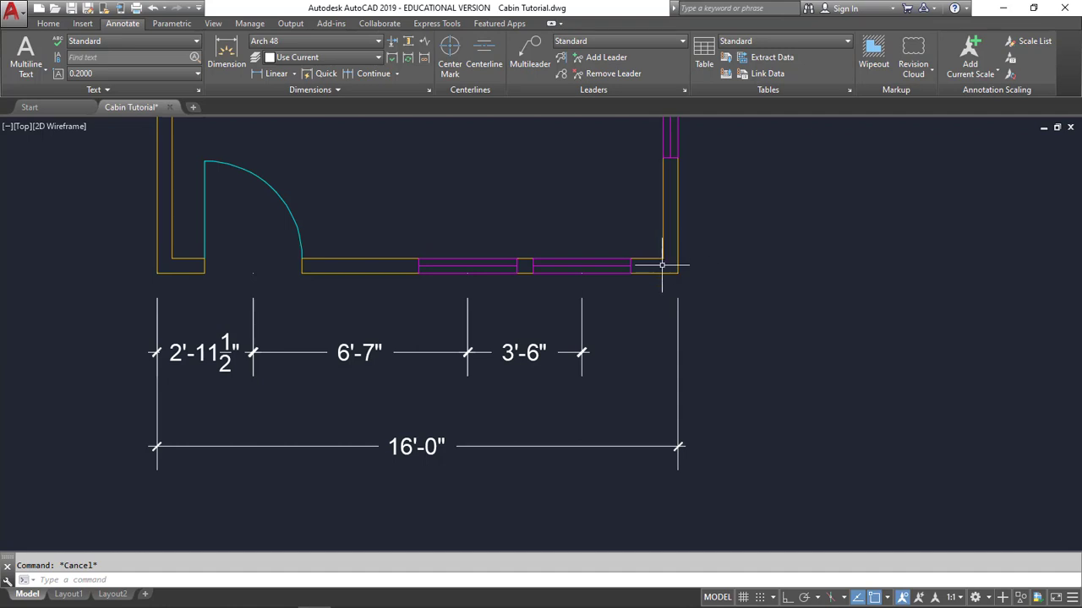
{"action": "scroll", "coordinate": [676, 262], "scroll_direction": "up", "scroll_amount": 2}
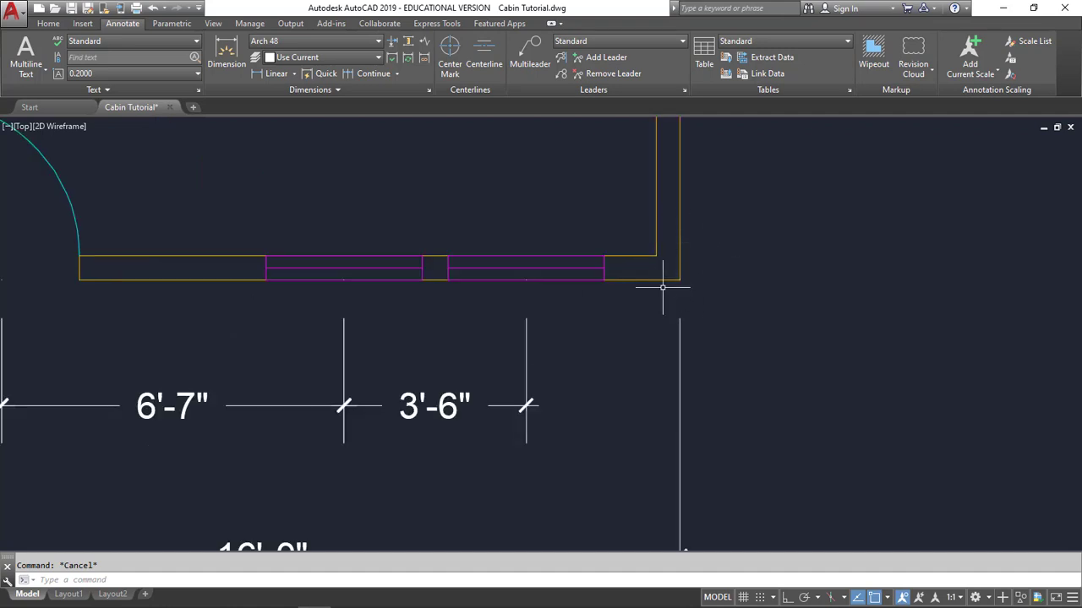
Step: Add a 0'-5½" linear dimension across the right wall's thickness
{"action": "left_click", "coordinate": [274, 74]}
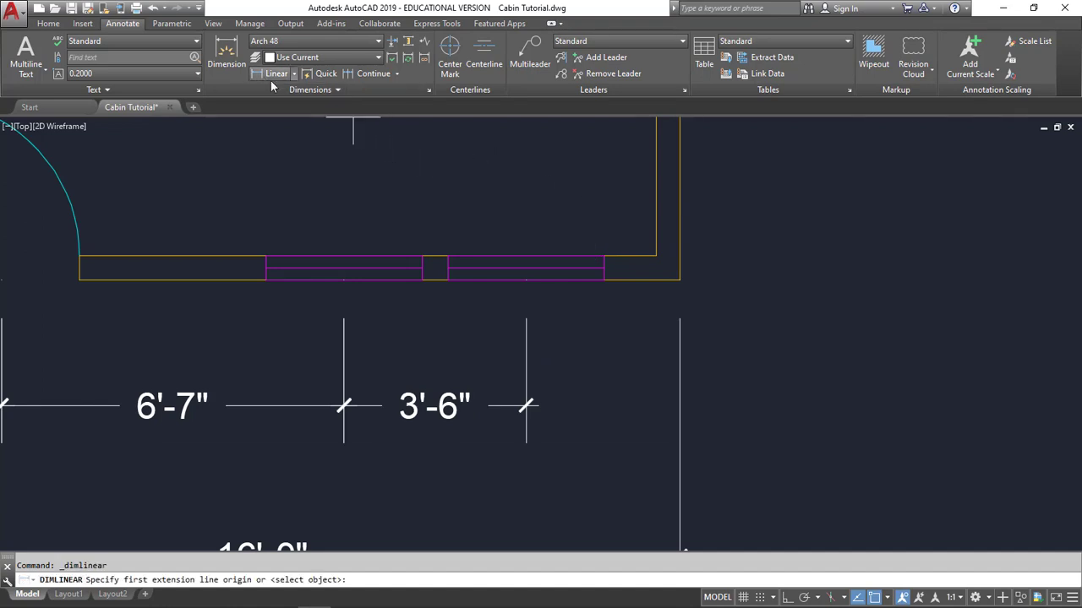
{"action": "left_click", "coordinate": [656, 255]}
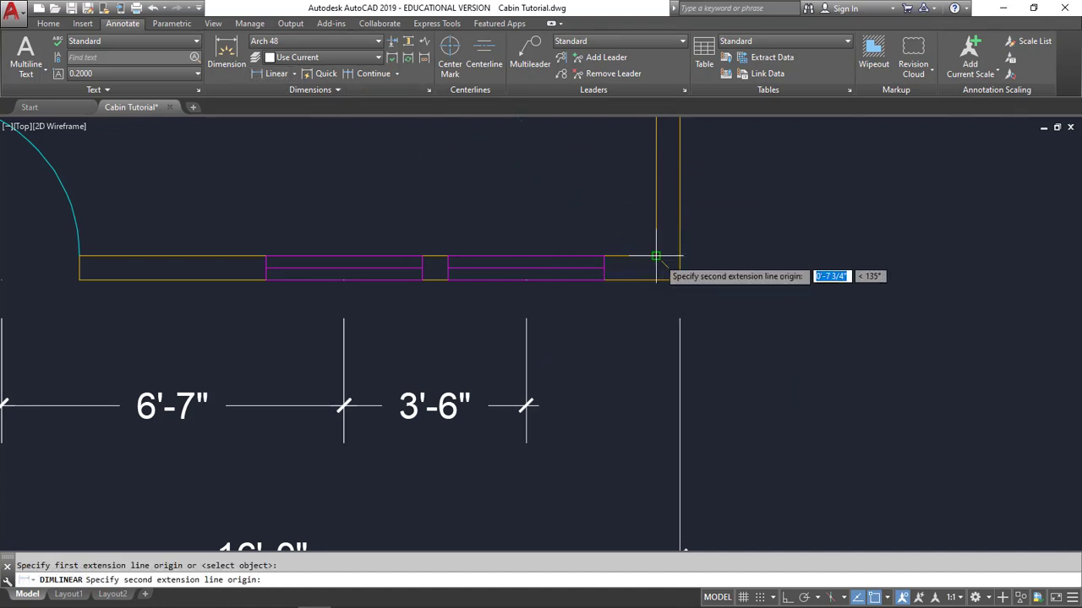
{"action": "left_click", "coordinate": [656, 255]}
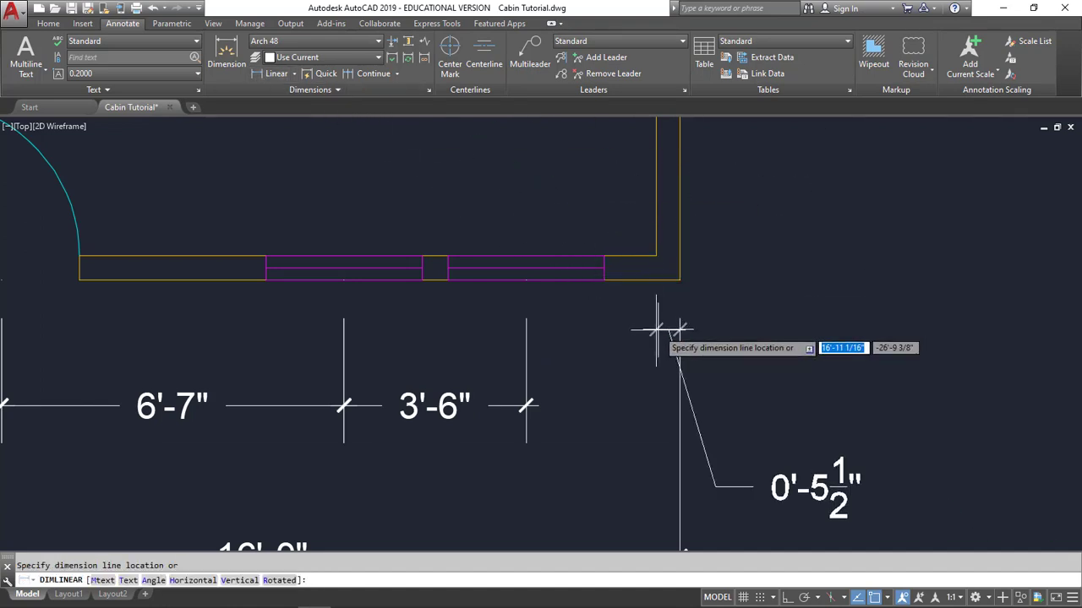
{"action": "left_click", "coordinate": [642, 407]}
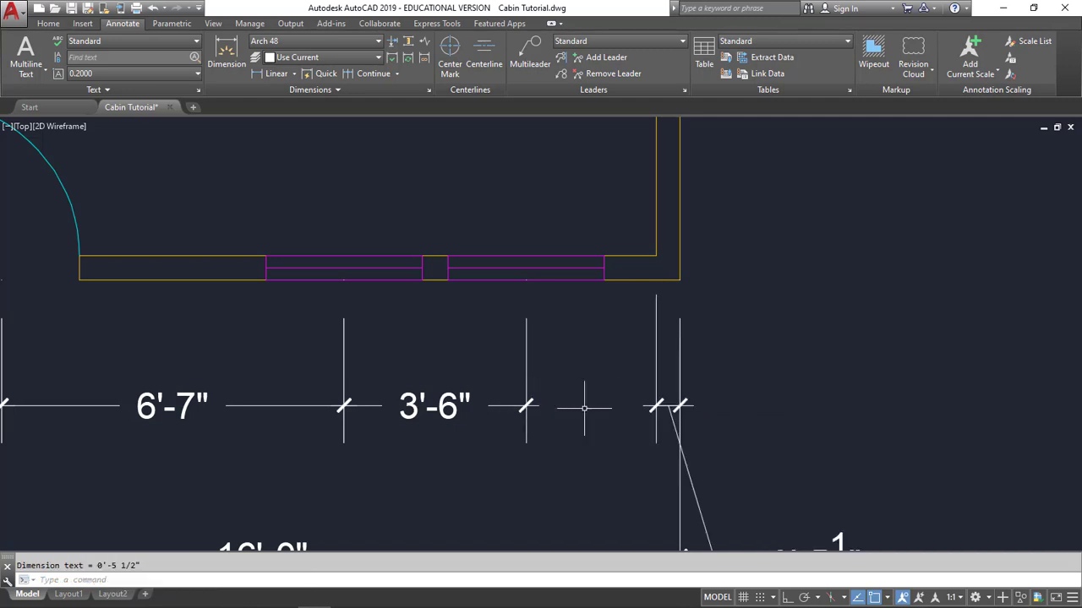
{"action": "mouse_move", "coordinate": [821, 415]}
{"action": "middle_mouse_down"}
{"action": "mouse_move", "coordinate": [820, 355]}
{"action": "mouse_move", "coordinate": [751, 254]}
{"action": "middle_mouse_up"}
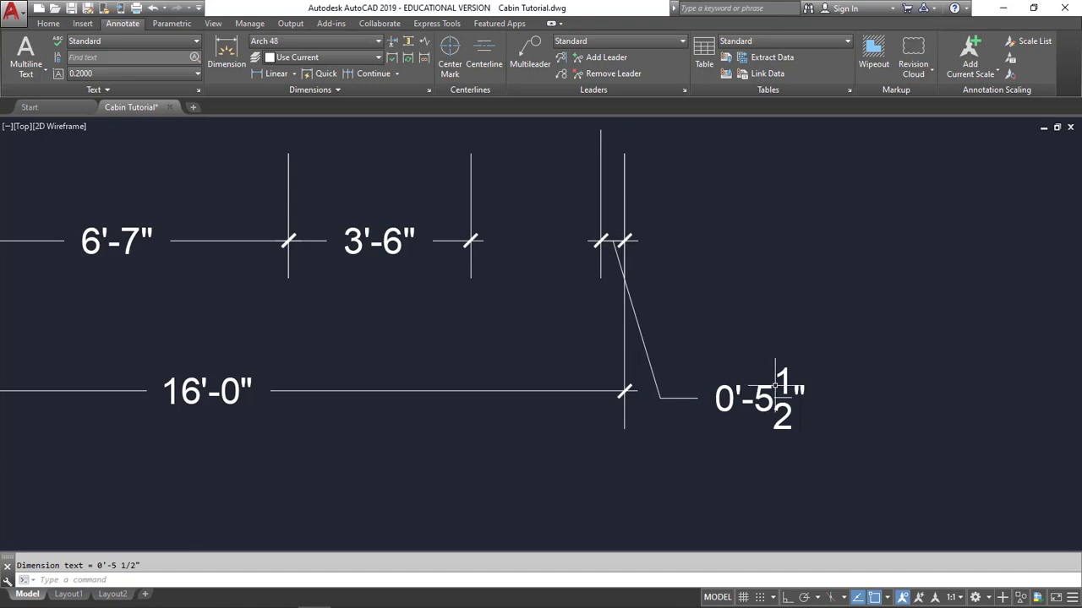
Step: Move the 0'-5½" dimension text out onto a leader nearer the wall
{"action": "left_click", "coordinate": [667, 397]}
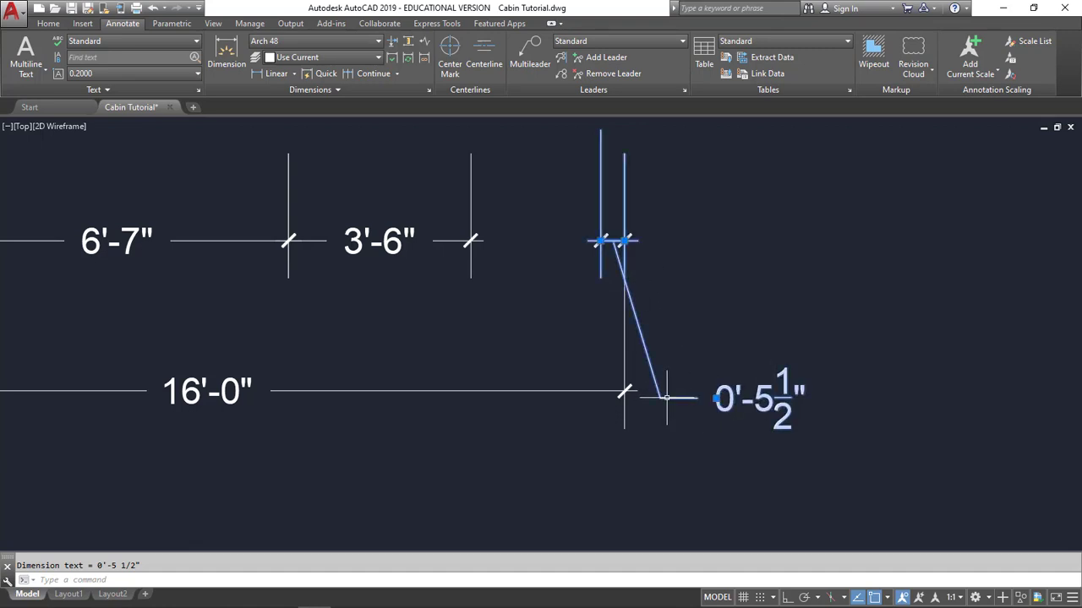
{"action": "left_click", "coordinate": [720, 398]}
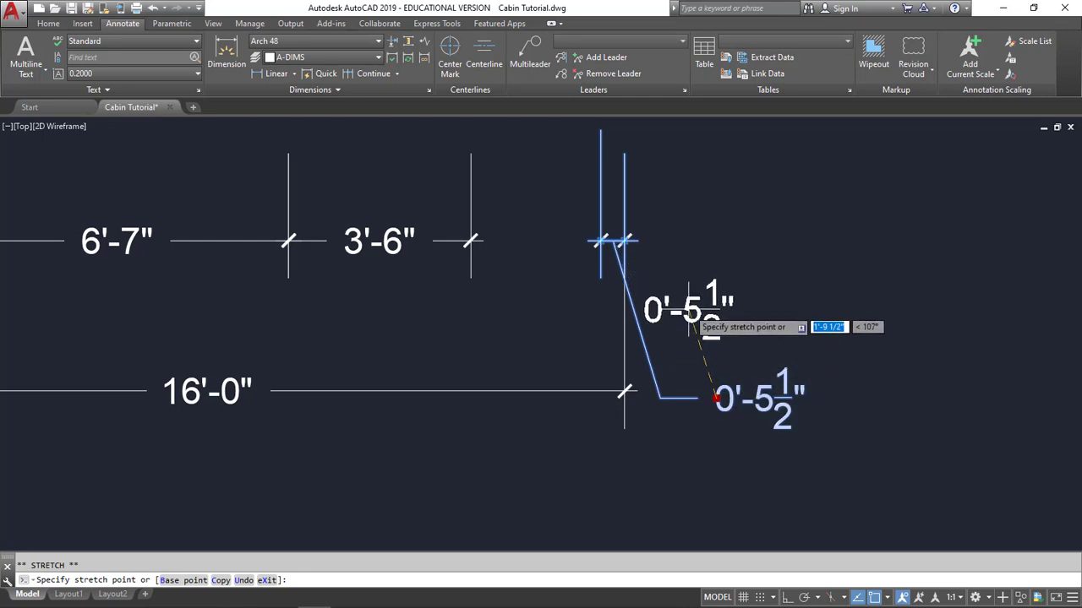
{"action": "left_click", "coordinate": [708, 337]}
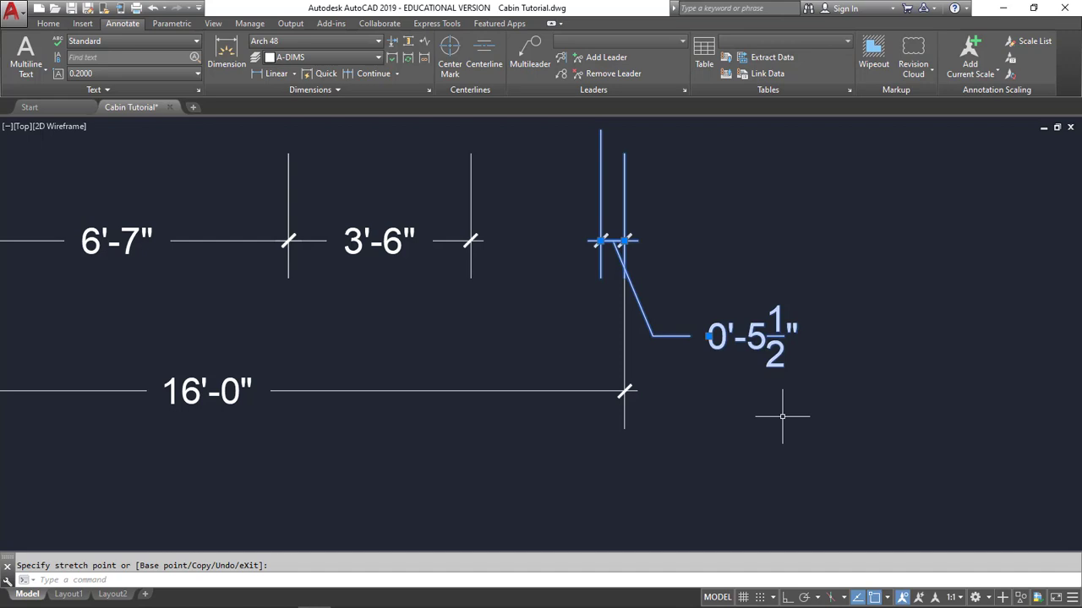
{"action": "key", "text": "Escape"}
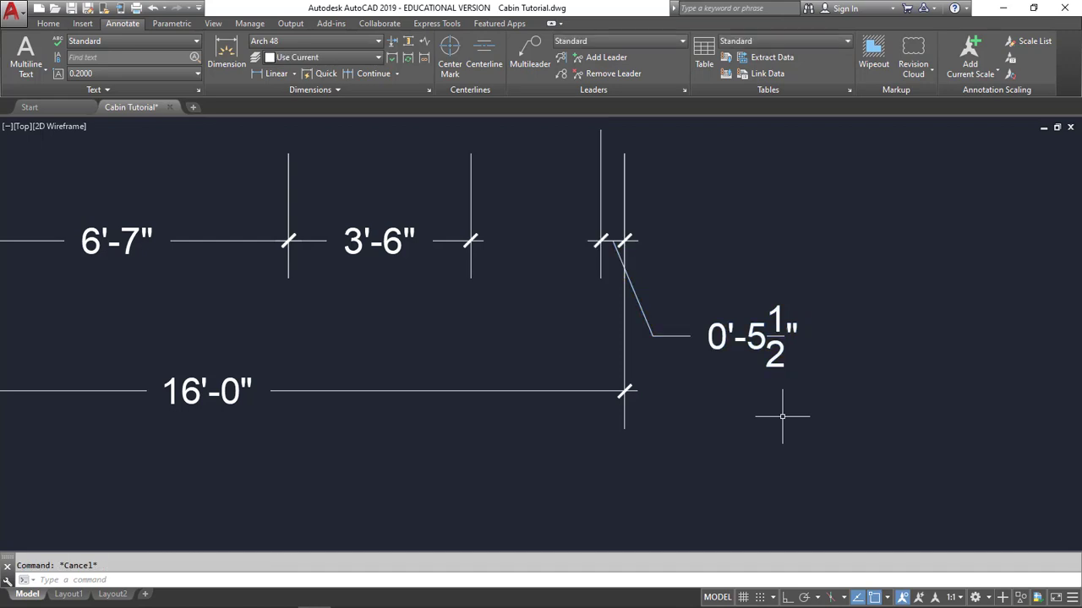
Step: Edit the wall-thickness dimension text to read 0'-5½" TYP on a single line
{"action": "double_click", "coordinate": [763, 336]}
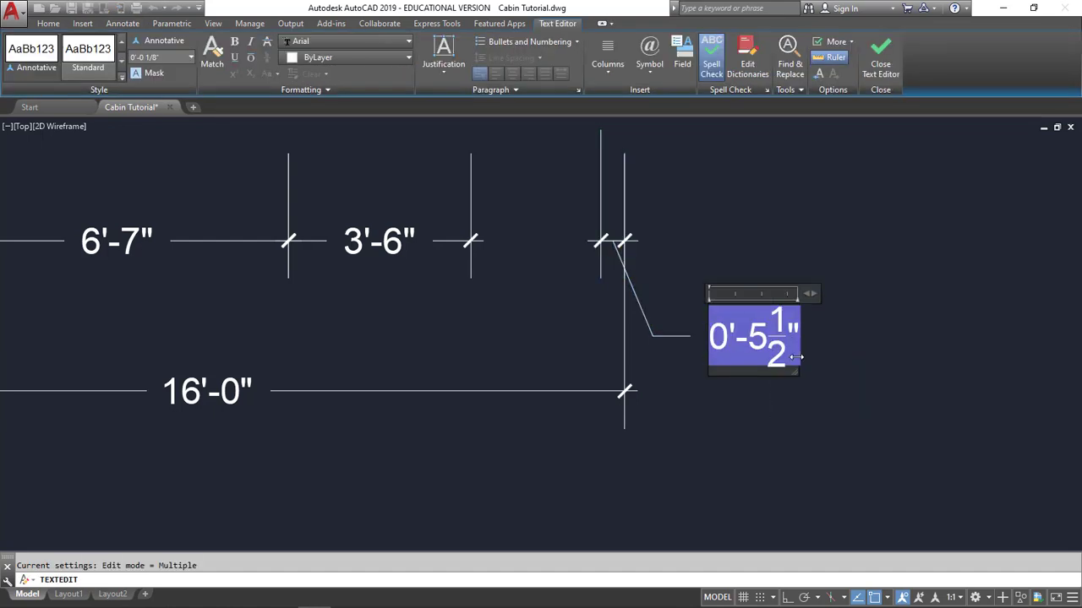
{"action": "key", "text": "Return"}
{"action": "type", "text": "TYP"}
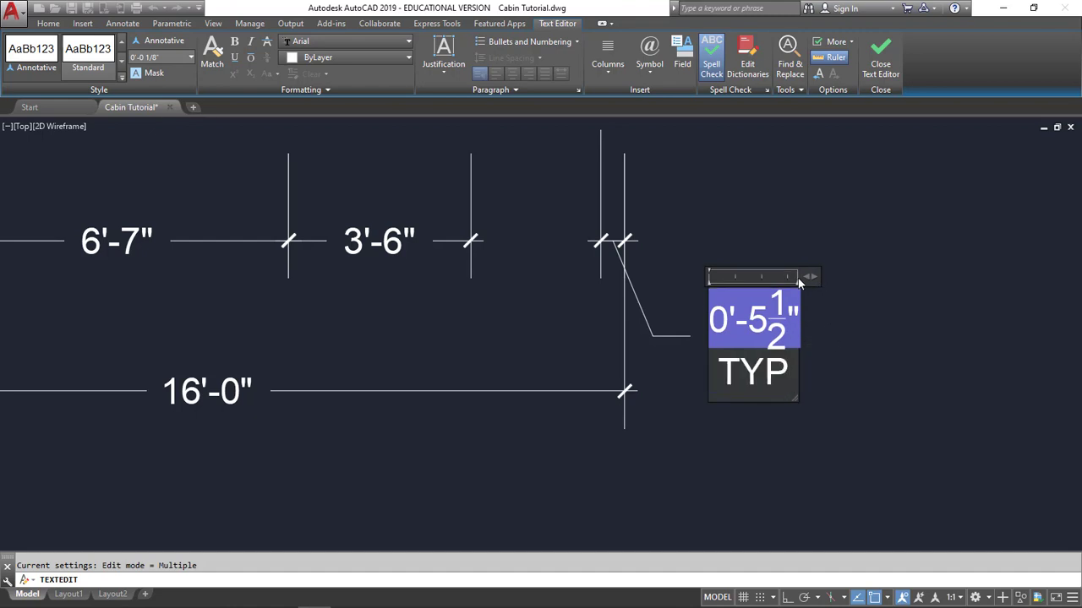
{"action": "left_click_drag", "start_coordinate": [801, 280], "coordinate": [913, 276]}
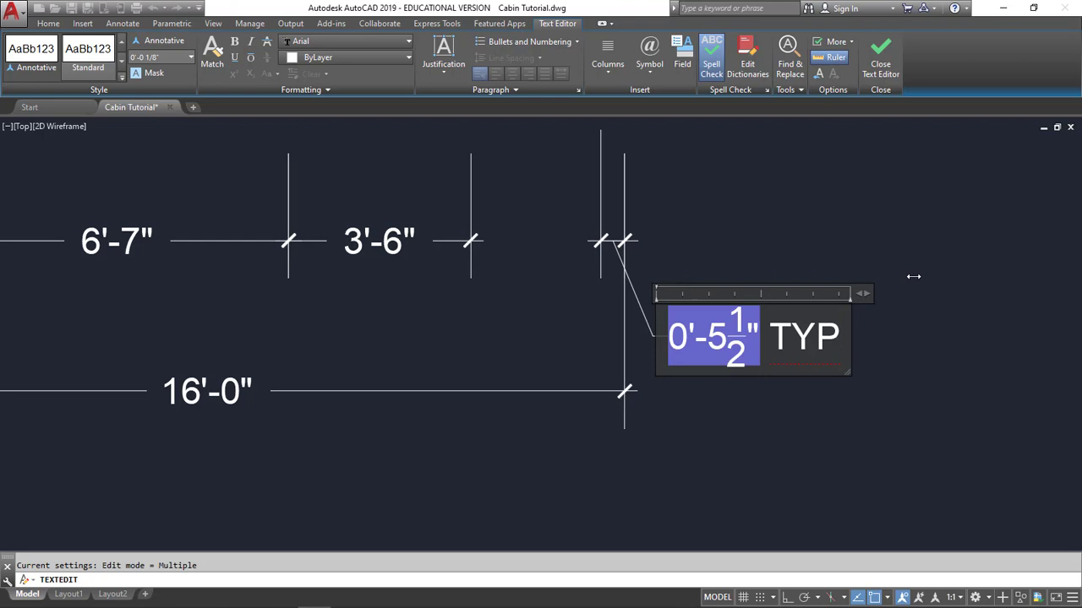
{"action": "left_click", "coordinate": [828, 247]}
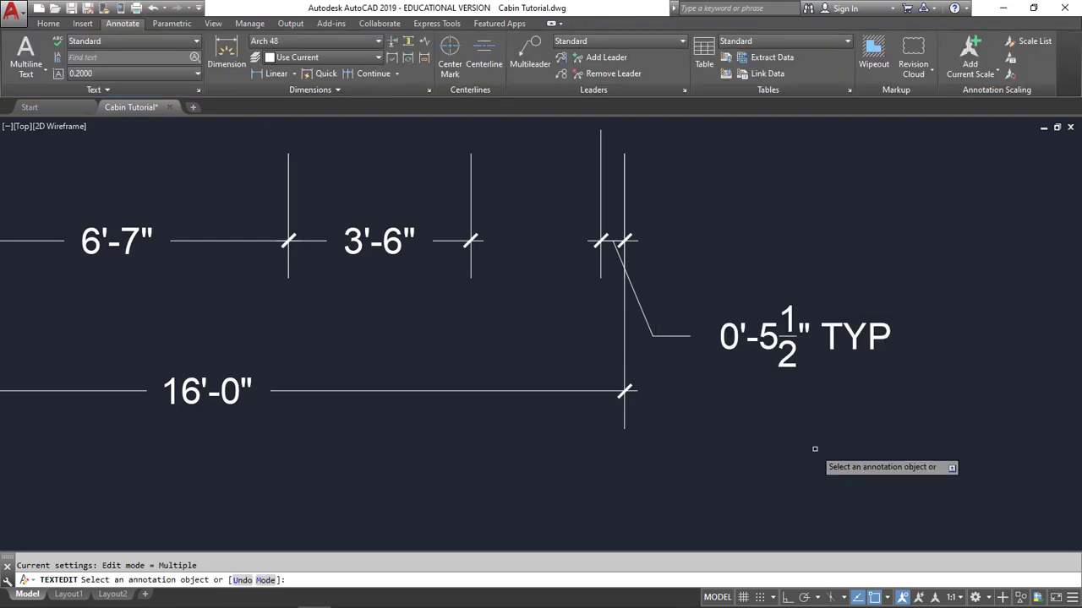
{"action": "key", "text": "Escape"}
{"action": "mouse_move", "coordinate": [453, 256]}
{"action": "middle_mouse_down"}
{"action": "mouse_move", "coordinate": [504, 350]}
{"action": "mouse_move", "coordinate": [583, 392]}
{"action": "mouse_move", "coordinate": [704, 410]}
{"action": "mouse_move", "coordinate": [726, 369]}
{"action": "middle_mouse_up"}
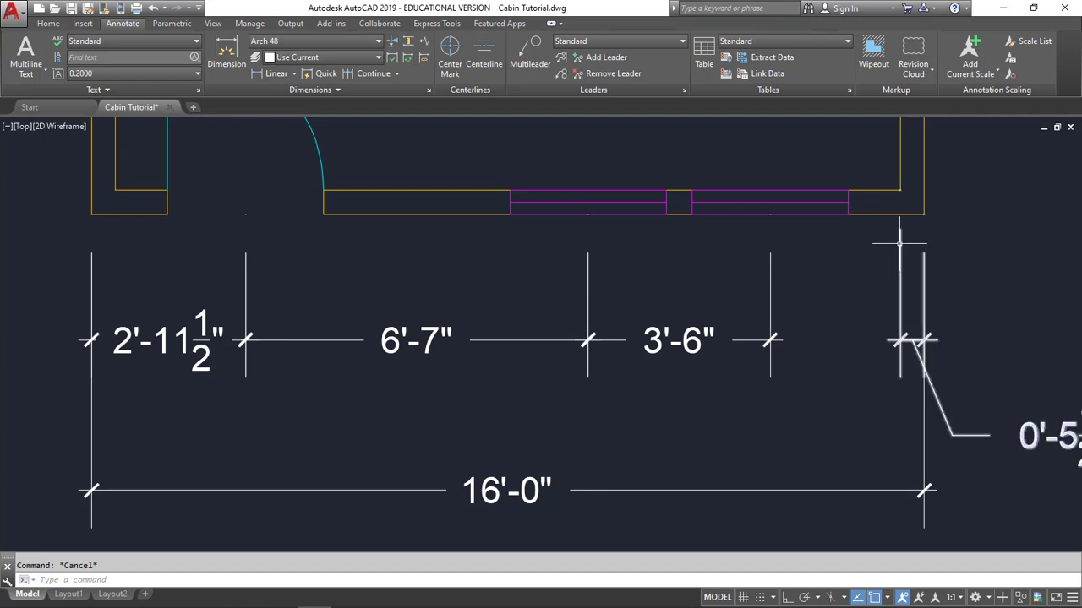
Step: Stretch the 0'-5½" TYP dimension's inner extension line down to the outer wall face
{"action": "middle_click_drag", "start_coordinate": [879, 252], "coordinate": [563, 280]}
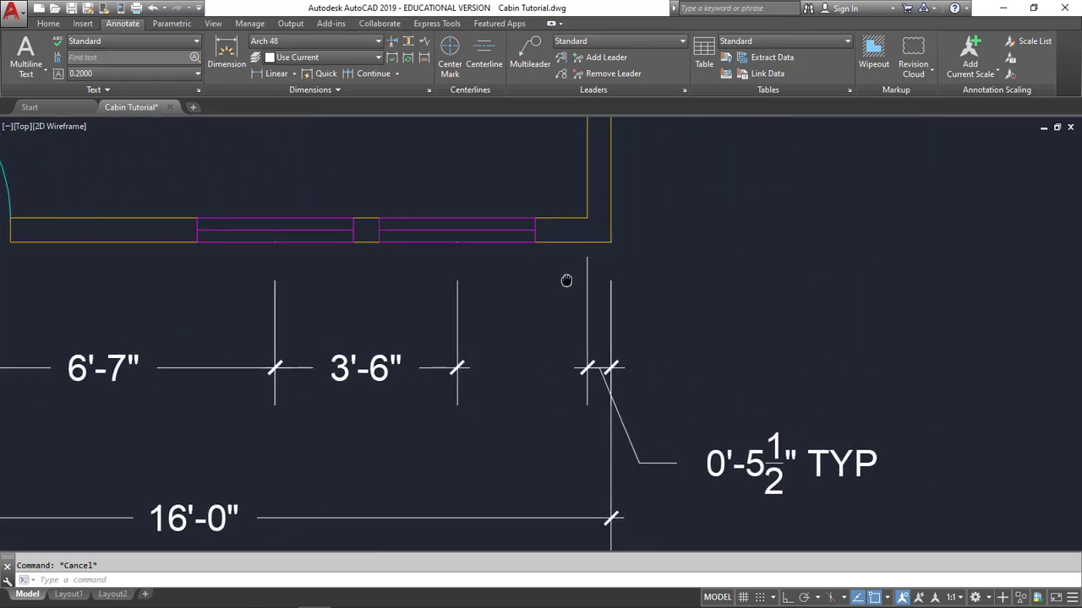
{"action": "left_click", "coordinate": [588, 287]}
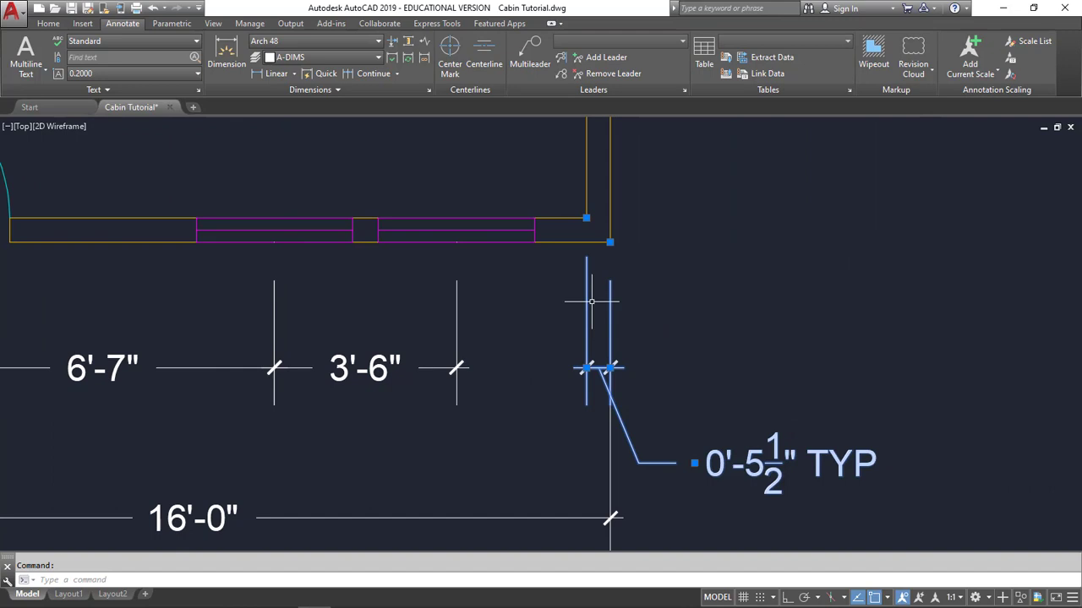
{"action": "scroll", "coordinate": [599, 235], "scroll_direction": "up", "scroll_amount": 4}
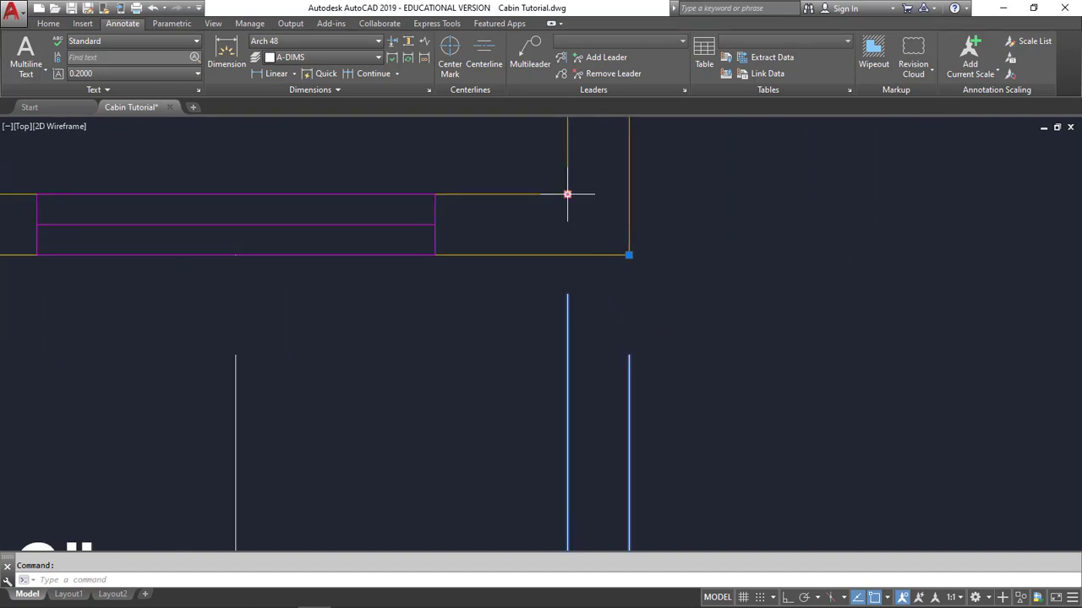
{"action": "left_click", "coordinate": [567, 195]}
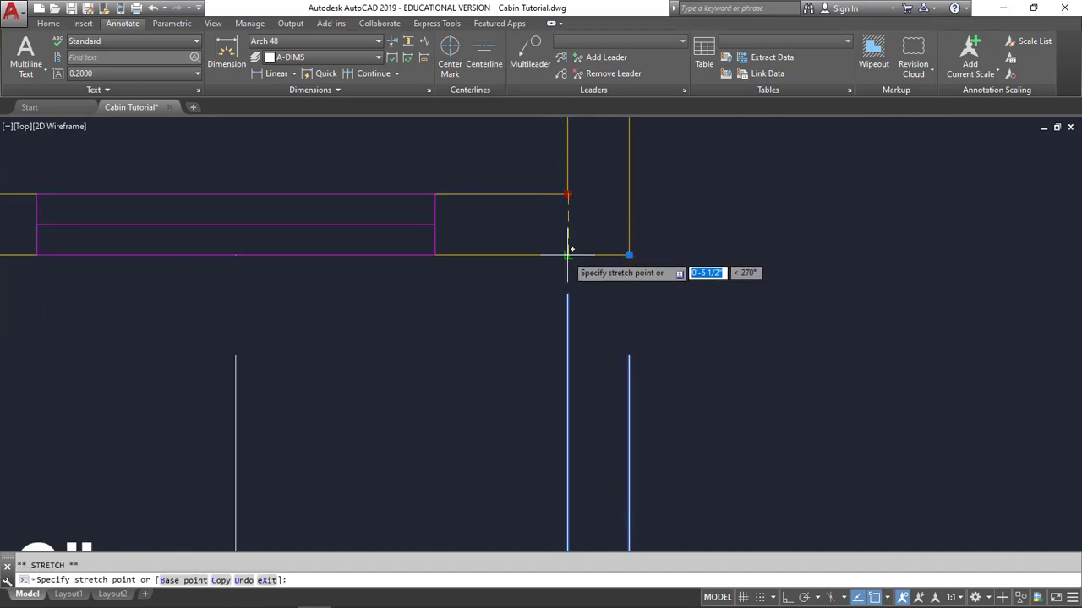
{"action": "left_click", "coordinate": [567, 253]}
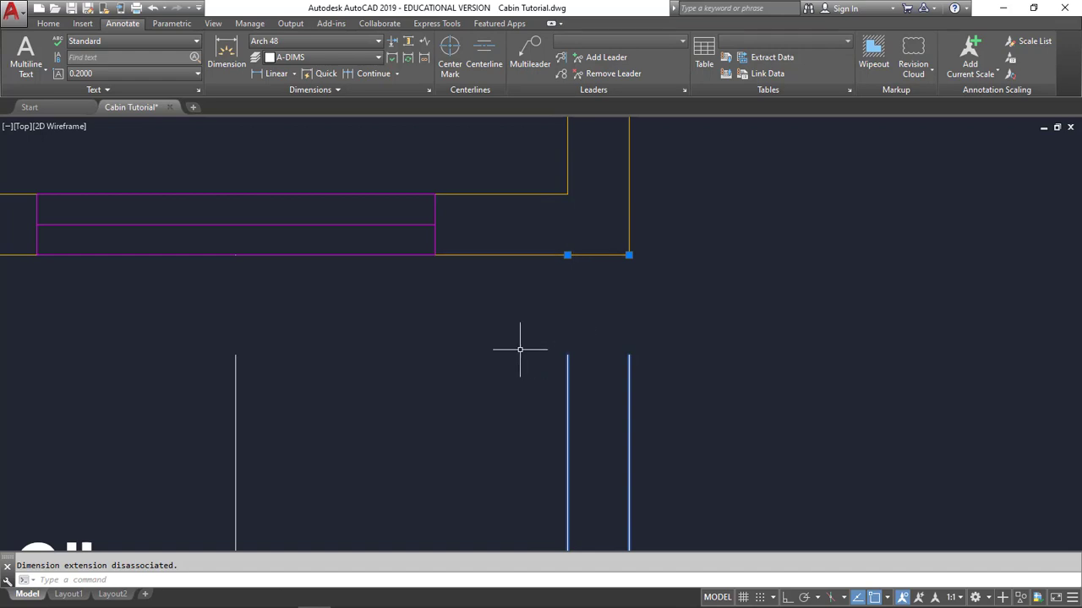
{"action": "scroll", "coordinate": [519, 350], "scroll_direction": "down", "scroll_amount": 5}
{"action": "mouse_move", "coordinate": [397, 376]}
{"action": "middle_mouse_down"}
{"action": "mouse_move", "coordinate": [592, 316]}
{"action": "mouse_move", "coordinate": [593, 301]}
{"action": "middle_mouse_up"}
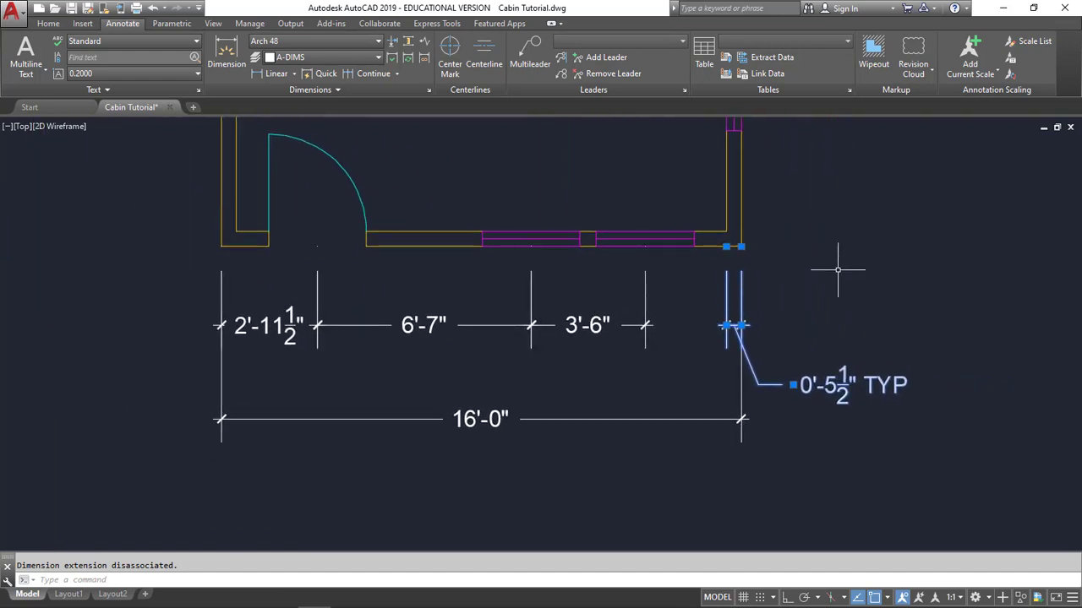
{"action": "key", "text": "Escape"}
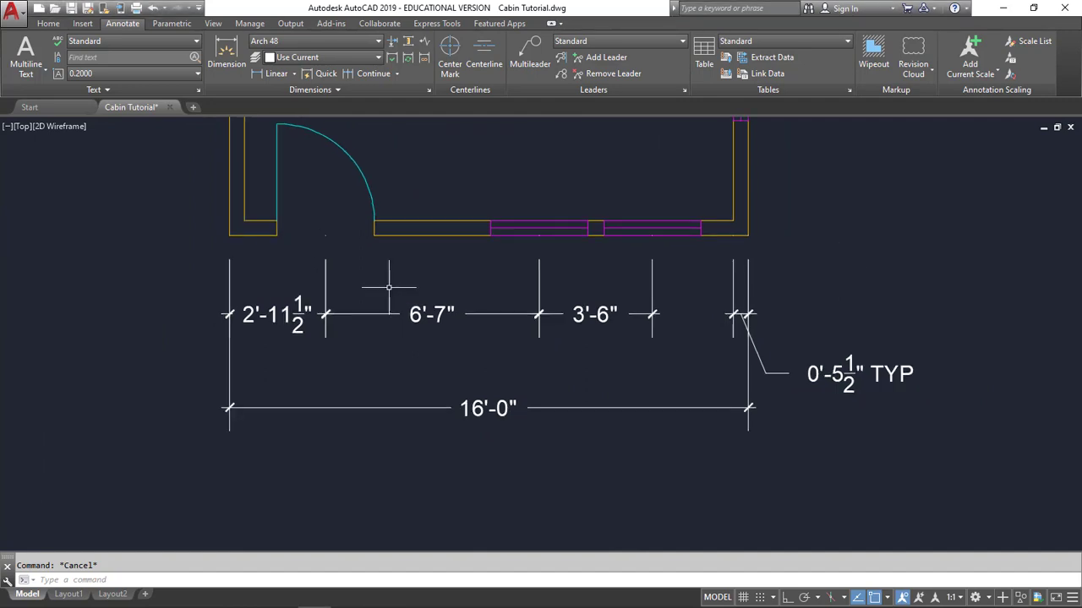
{"action": "mouse_move", "coordinate": [375, 290]}
{"action": "middle_mouse_down"}
{"action": "mouse_move", "coordinate": [406, 278]}
{"action": "mouse_move", "coordinate": [413, 418]}
{"action": "mouse_move", "coordinate": [414, 345]}
{"action": "middle_mouse_up"}
Step: Dimension the small room's width as 5'-10" between its two lower inner corners
{"action": "scroll", "coordinate": [432, 308], "scroll_direction": "down", "scroll_amount": 2}
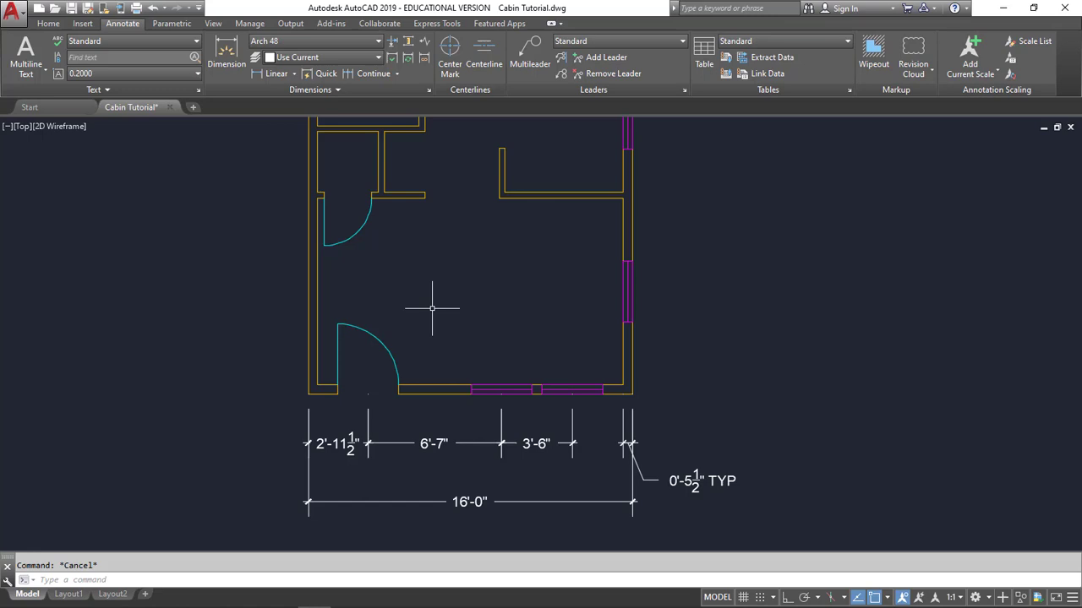
{"action": "mouse_move", "coordinate": [446, 236]}
{"action": "middle_mouse_down"}
{"action": "mouse_move", "coordinate": [430, 418]}
{"action": "mouse_move", "coordinate": [408, 449]}
{"action": "middle_mouse_up"}
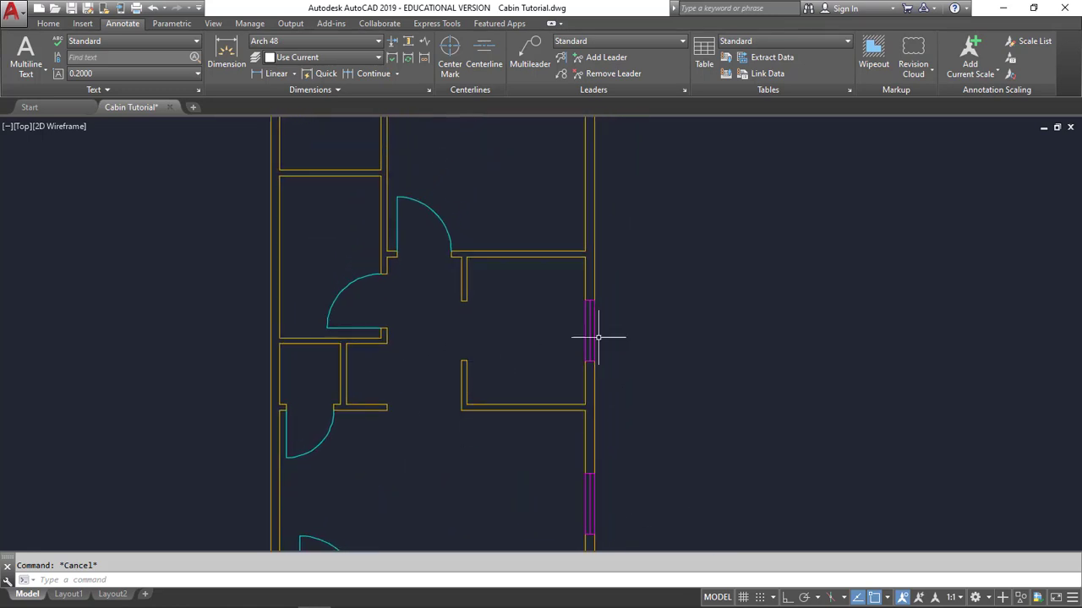
{"action": "left_click", "coordinate": [276, 74]}
{"action": "scroll", "coordinate": [566, 405], "scroll_direction": "up", "scroll_amount": 2}
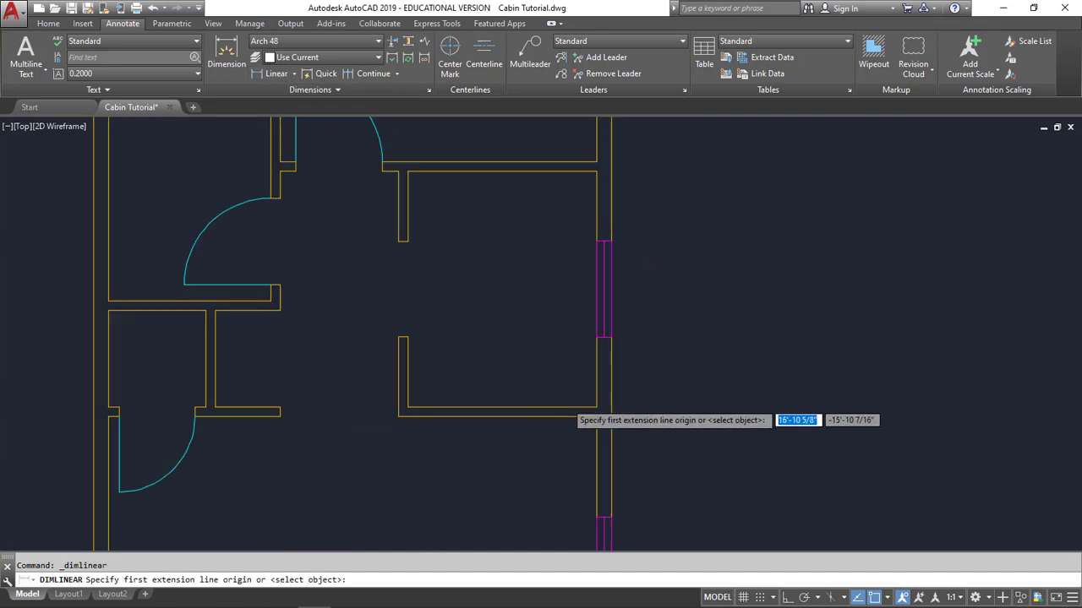
{"action": "left_click", "coordinate": [595, 407]}
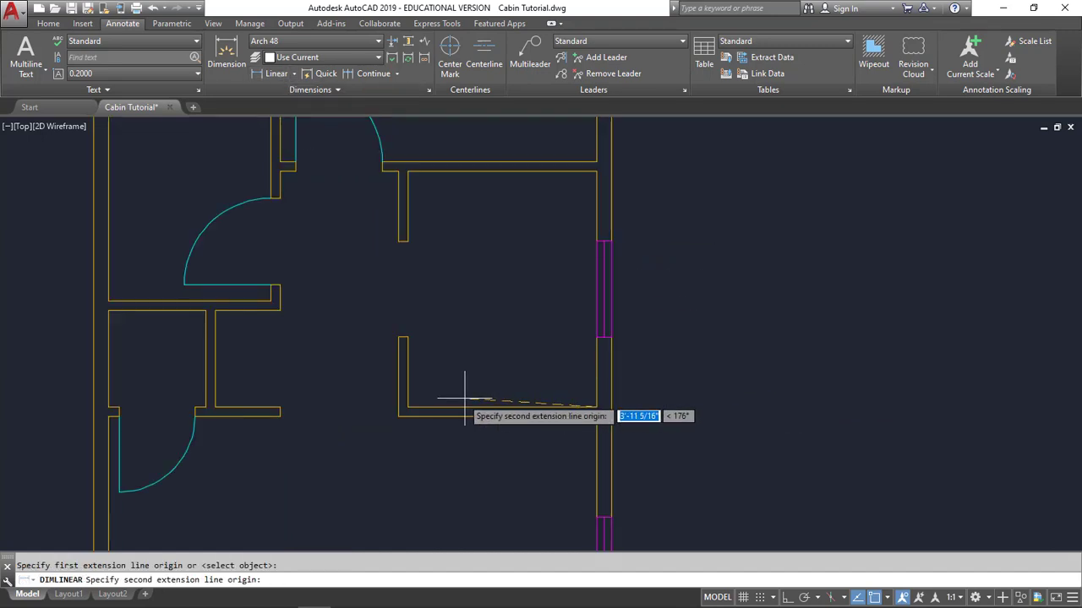
{"action": "left_click", "coordinate": [406, 409]}
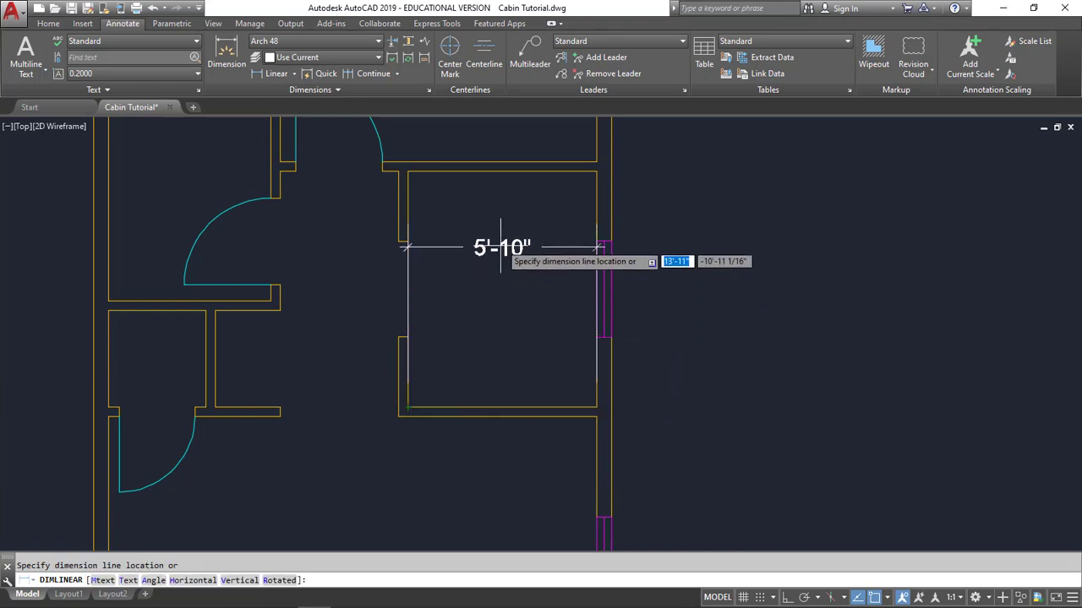
{"action": "left_click", "coordinate": [497, 224]}
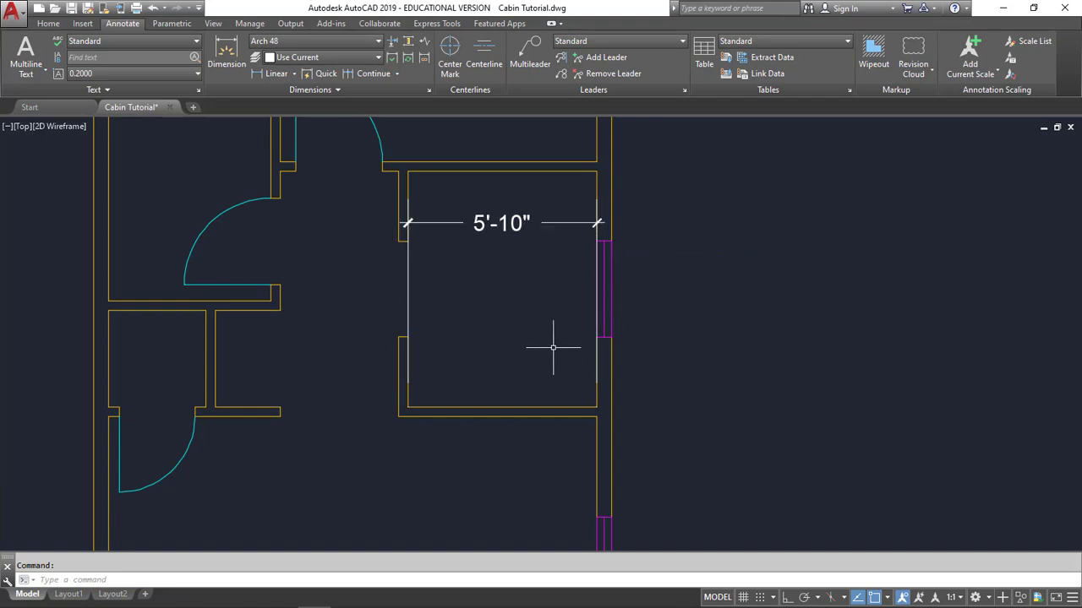
Step: Move the 5'-10" dimension line down to just above the bottom wall
{"action": "left_click", "coordinate": [454, 223]}
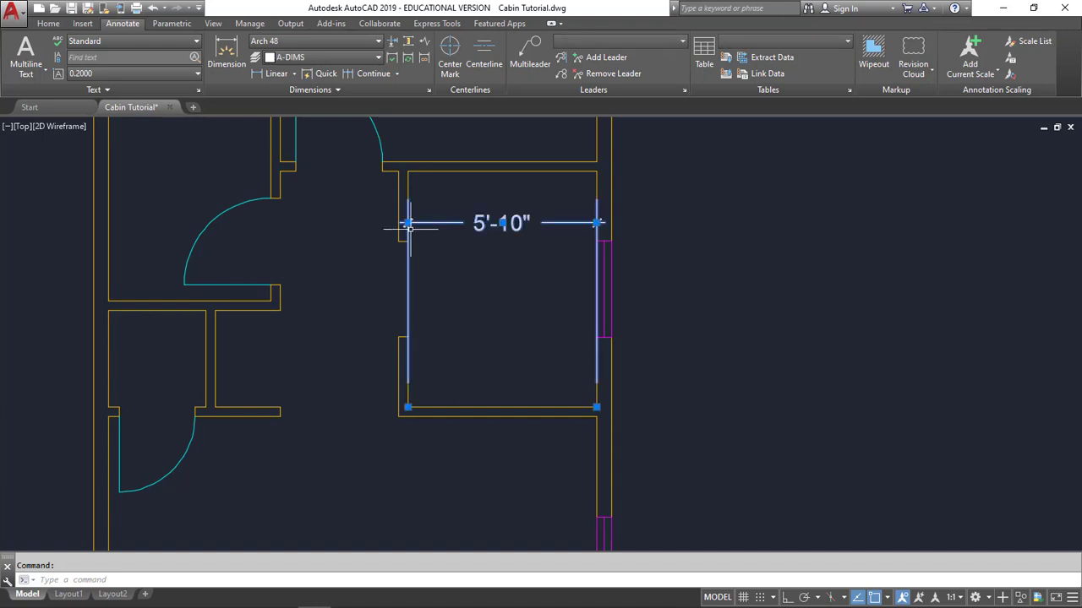
{"action": "left_click", "coordinate": [407, 222]}
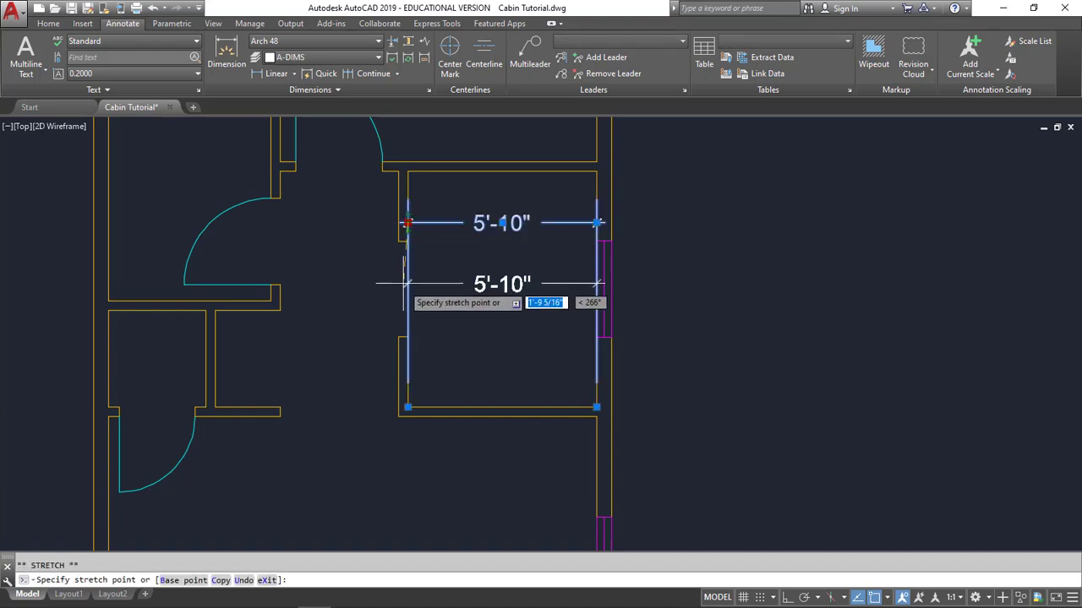
{"action": "left_click", "coordinate": [407, 373]}
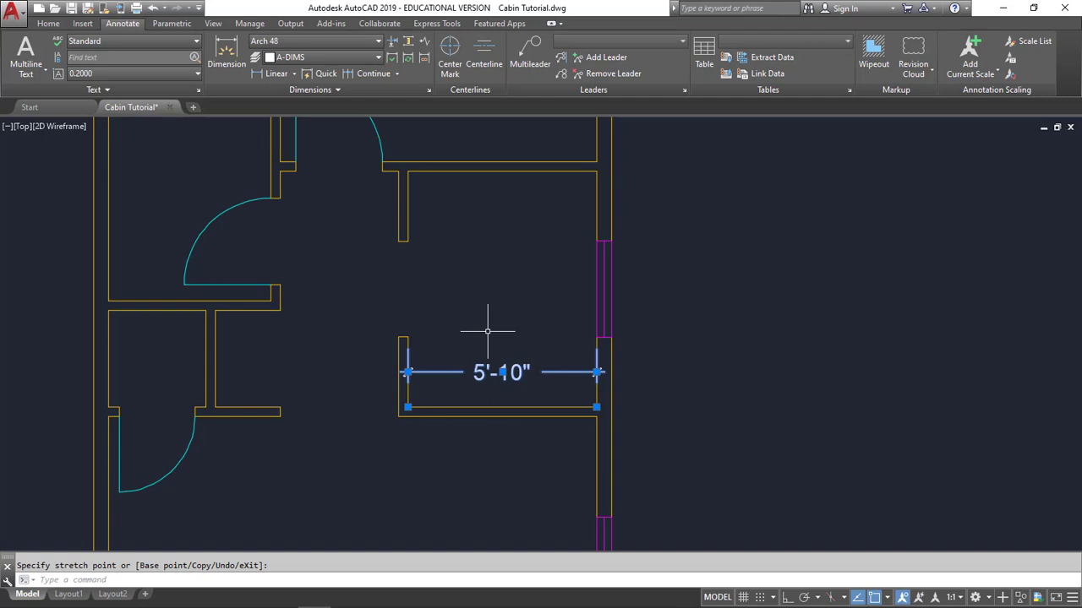
{"action": "key", "text": "Escape"}
{"action": "key", "text": "Escape"}
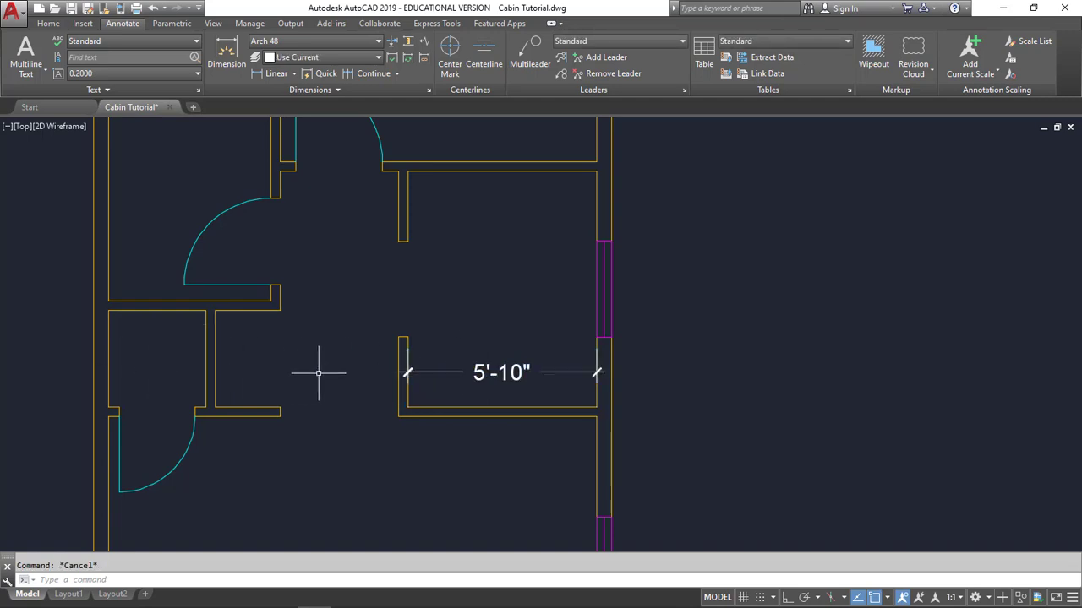
Step: Dimension the small room's depth as 7'-3 1/2" from bottom wall to top wall
{"action": "left_click", "coordinate": [276, 74]}
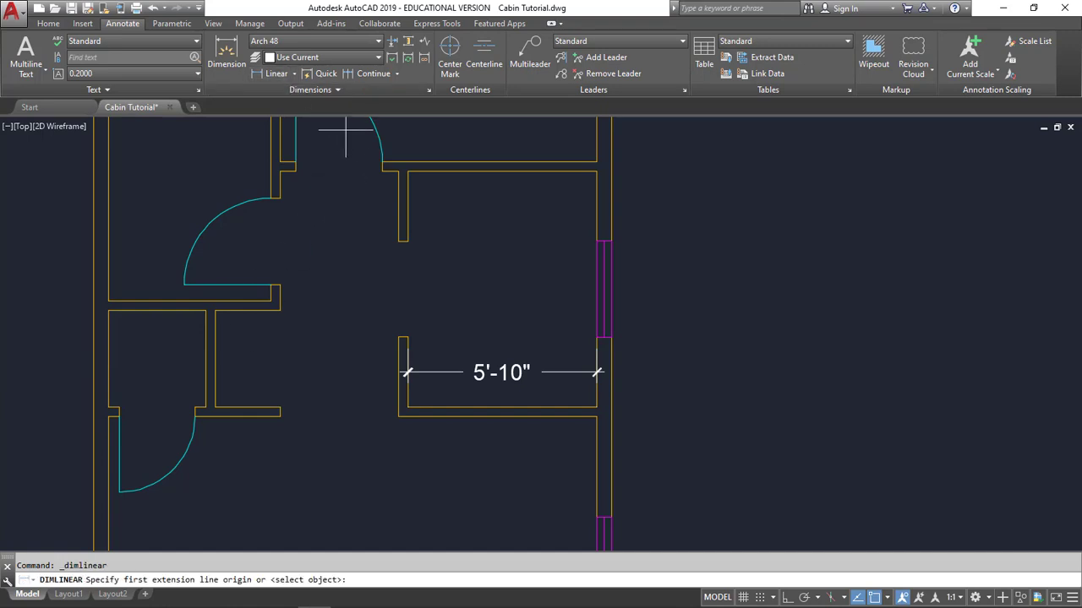
{"action": "left_click", "coordinate": [501, 408]}
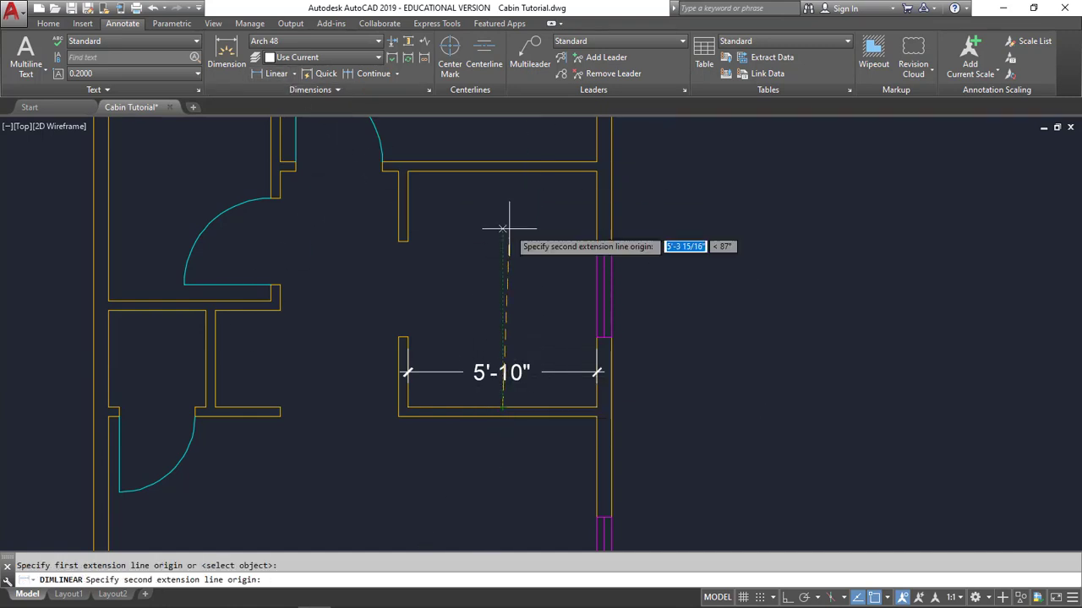
{"action": "left_click", "coordinate": [502, 171]}
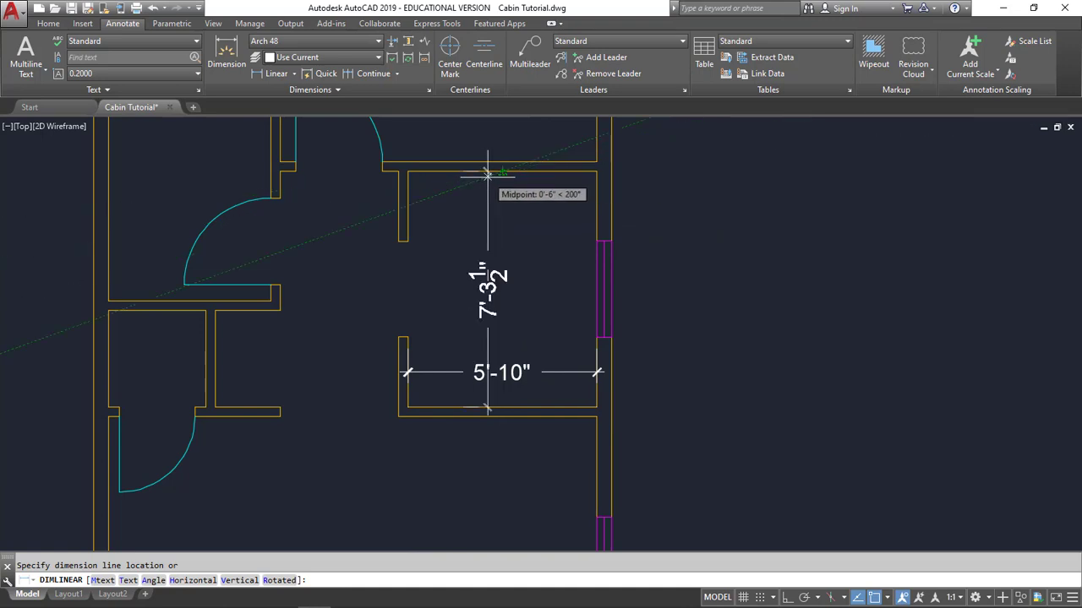
{"action": "left_click", "coordinate": [486, 174]}
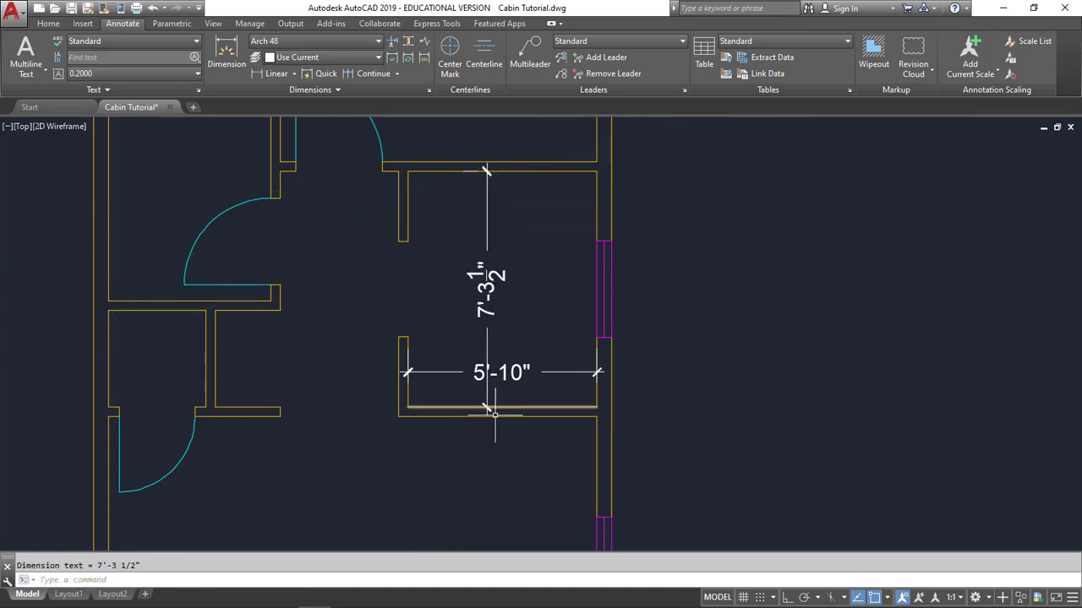
Step: Move the 7'-3 1/2" dimension line to just inside the room's right wall
{"action": "scroll", "coordinate": [487, 385], "scroll_direction": "up", "scroll_amount": 4}
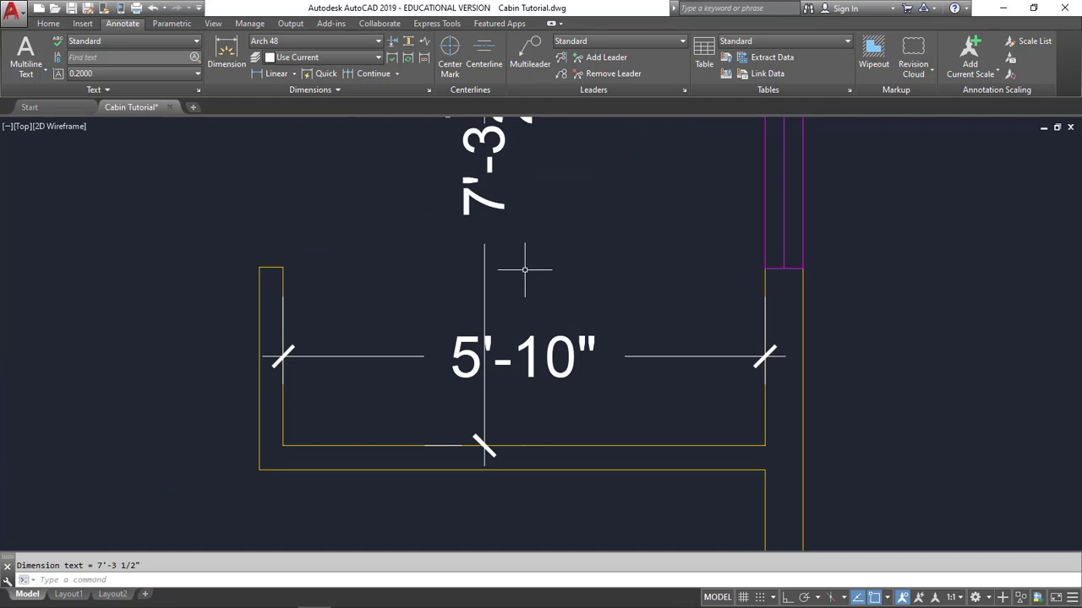
{"action": "scroll", "coordinate": [524, 262], "scroll_direction": "down", "scroll_amount": 4}
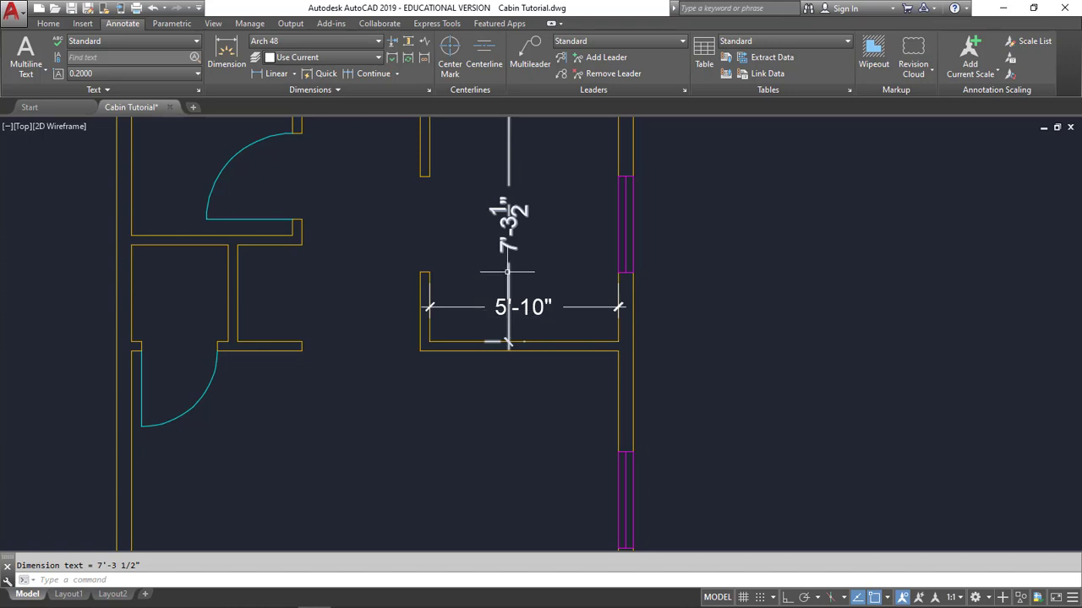
{"action": "middle_click_drag", "start_coordinate": [532, 286], "coordinate": [501, 375]}
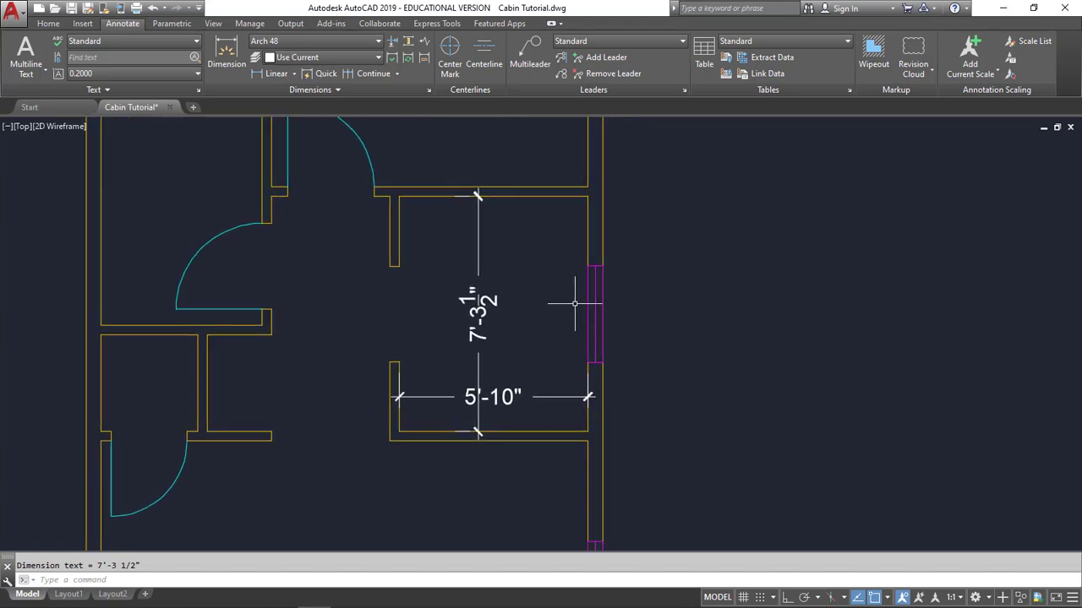
{"action": "left_click", "coordinate": [478, 244]}
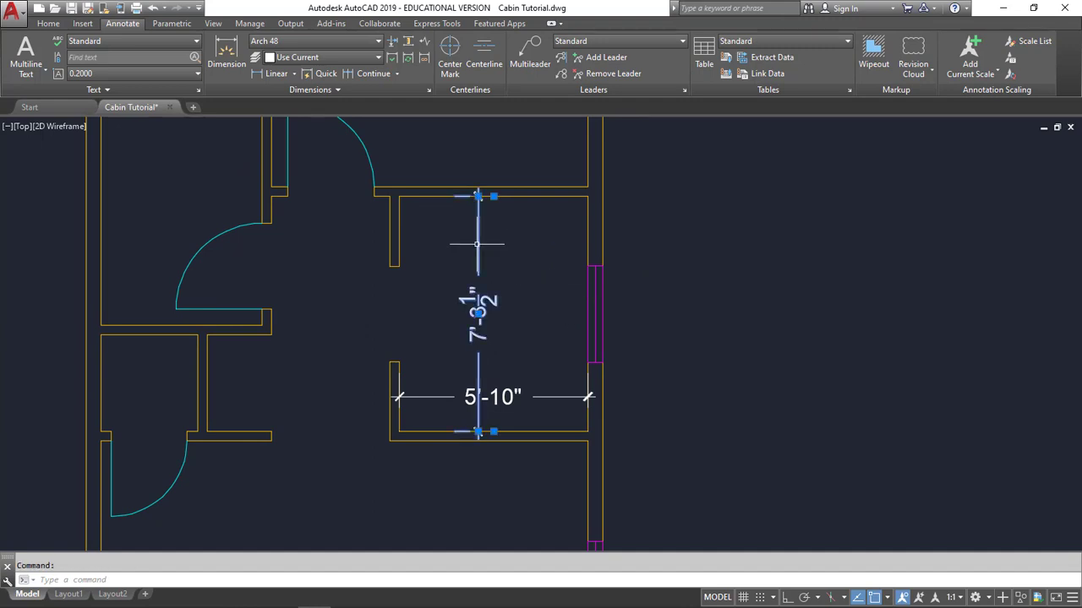
{"action": "left_click", "coordinate": [478, 196]}
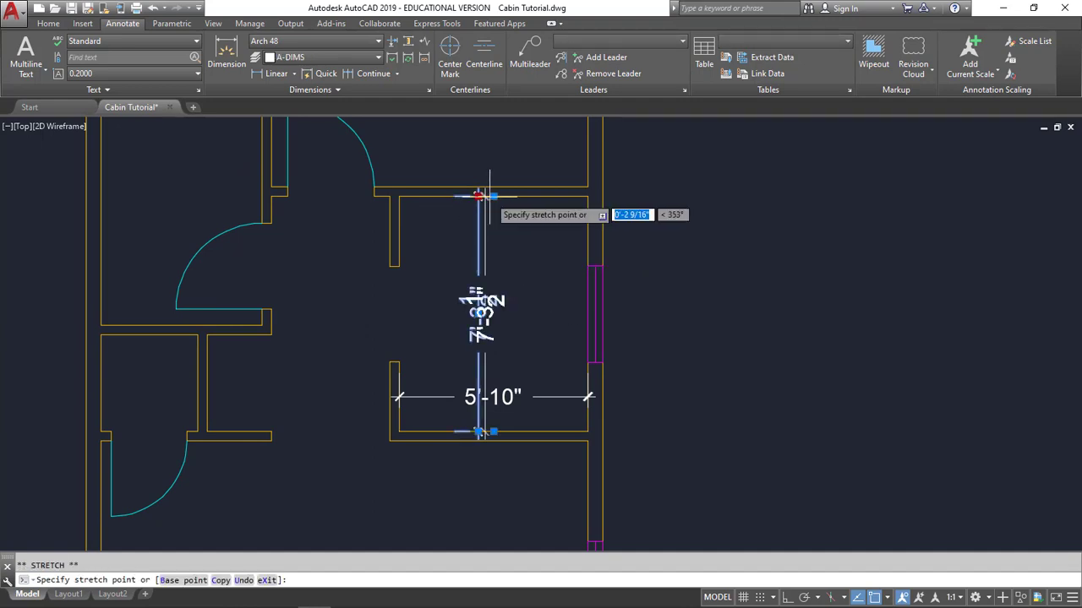
{"action": "left_click", "coordinate": [588, 196]}
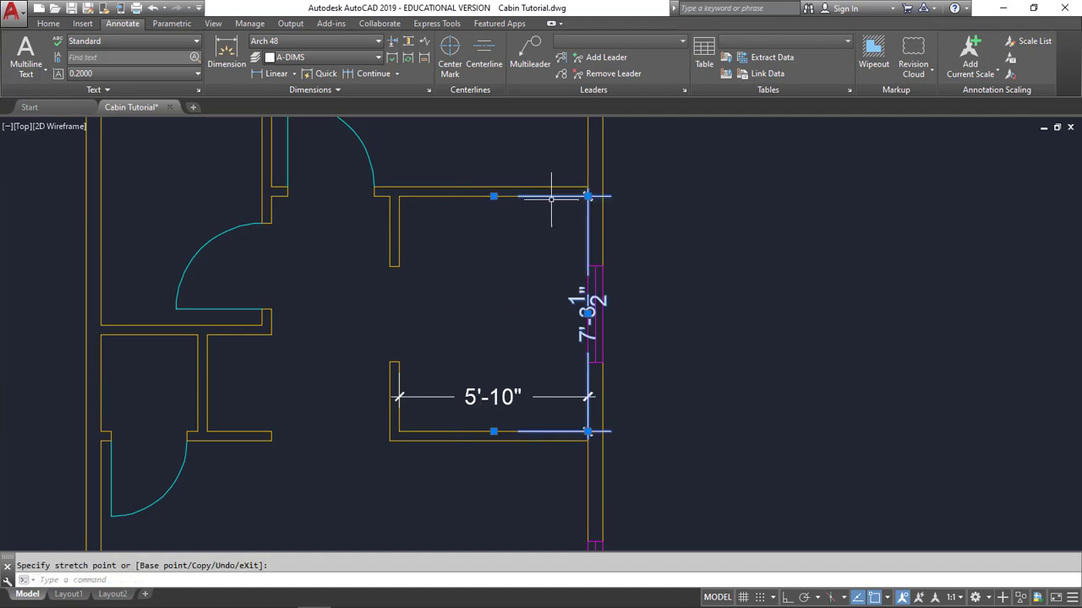
{"action": "left_click", "coordinate": [588, 196]}
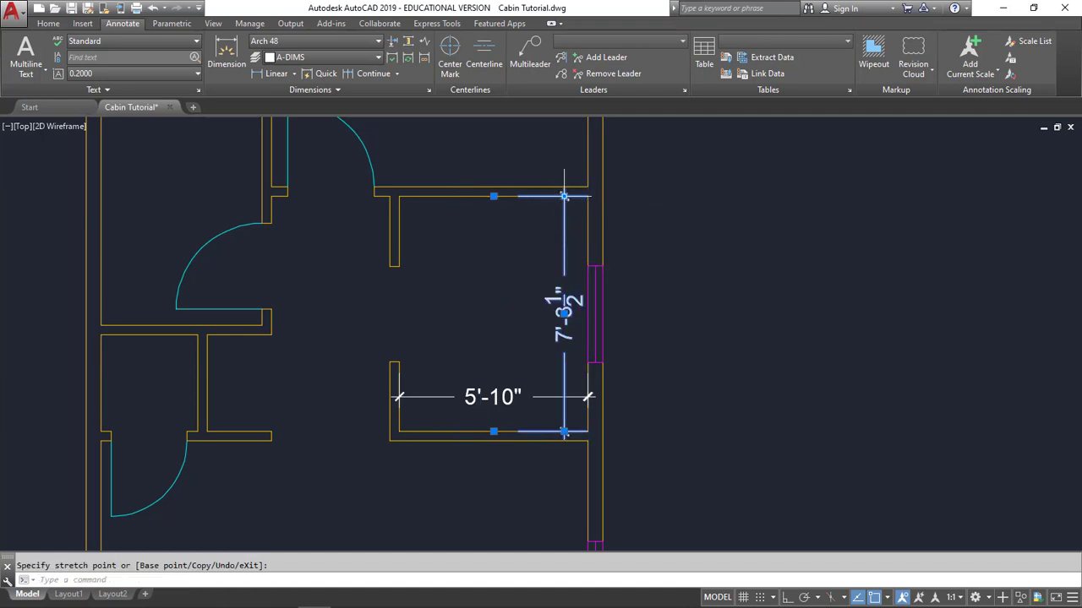
{"action": "left_click", "coordinate": [552, 196]}
{"action": "key", "text": "Escape"}
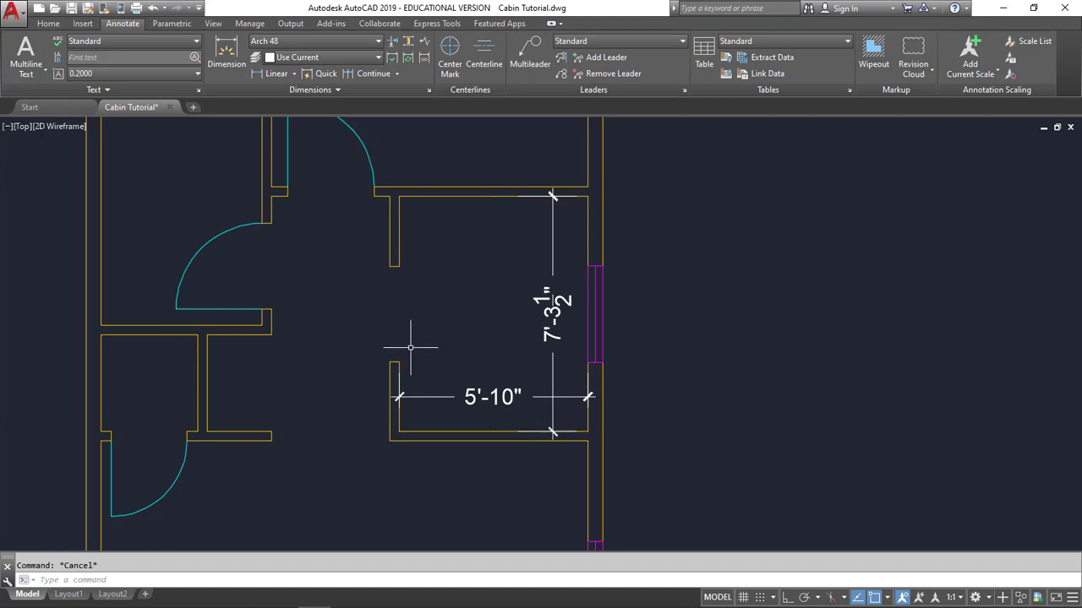
{"action": "left_click", "coordinate": [271, 73]}
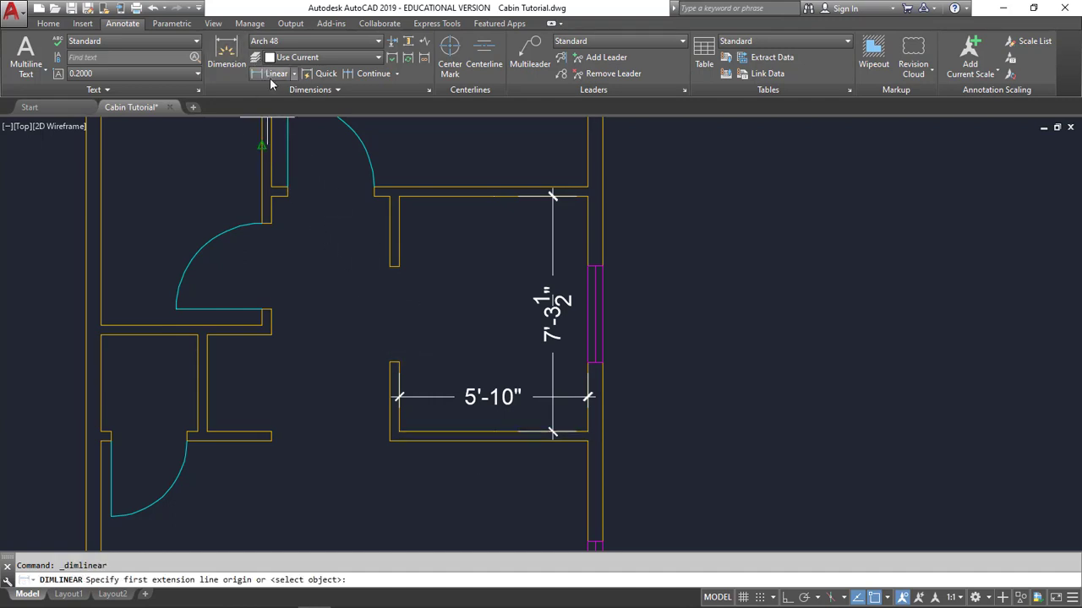
Step: Add 3'-8" and 2'-0" linear dimensions in line with the 5'-10" dimension
{"action": "left_click", "coordinate": [389, 441]}
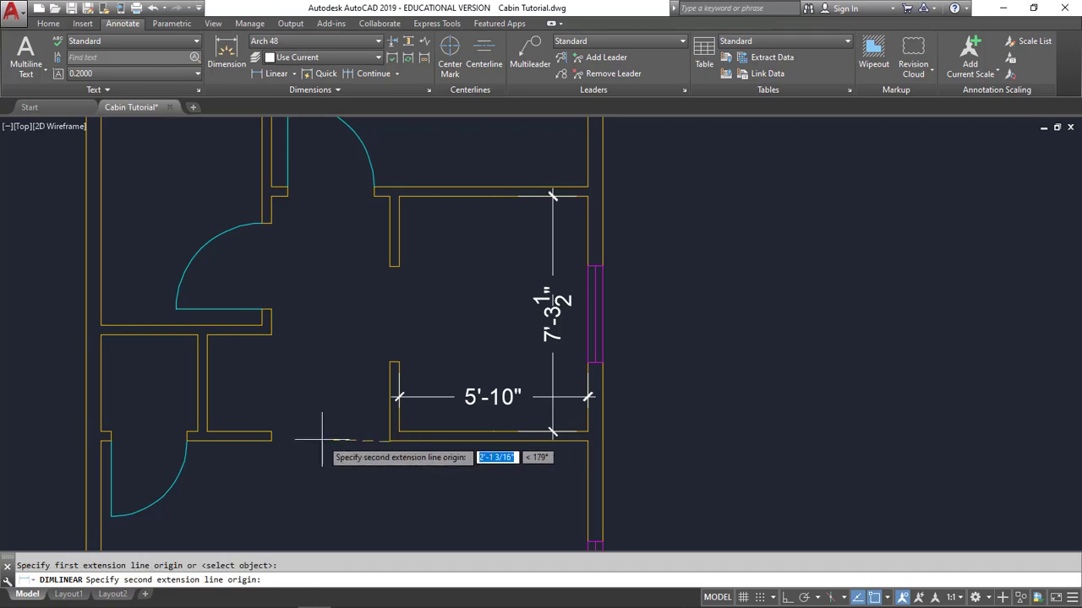
{"action": "left_click", "coordinate": [272, 436]}
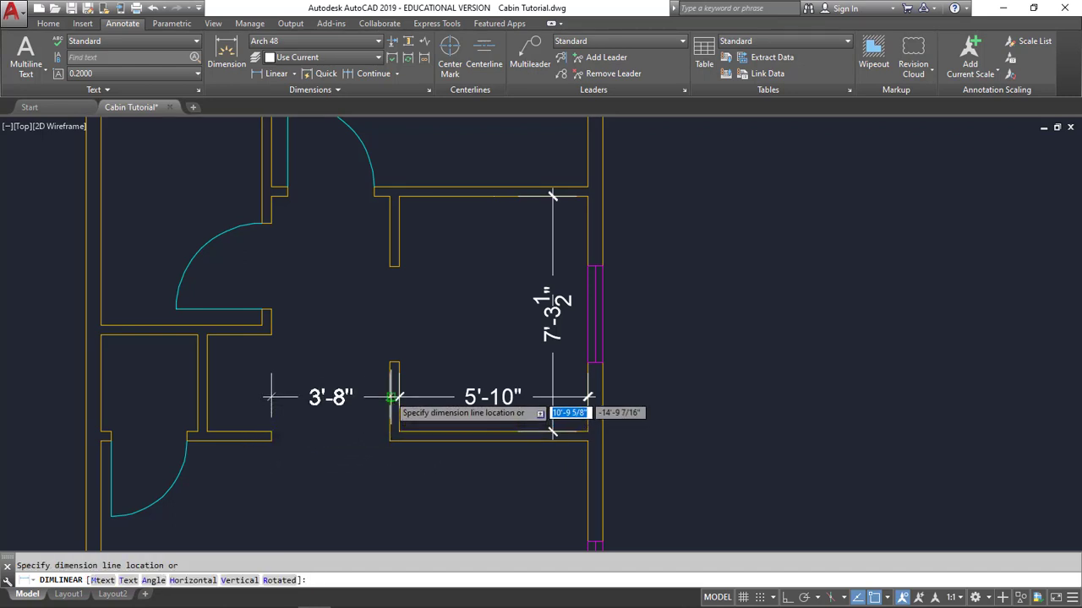
{"action": "left_click", "coordinate": [393, 397]}
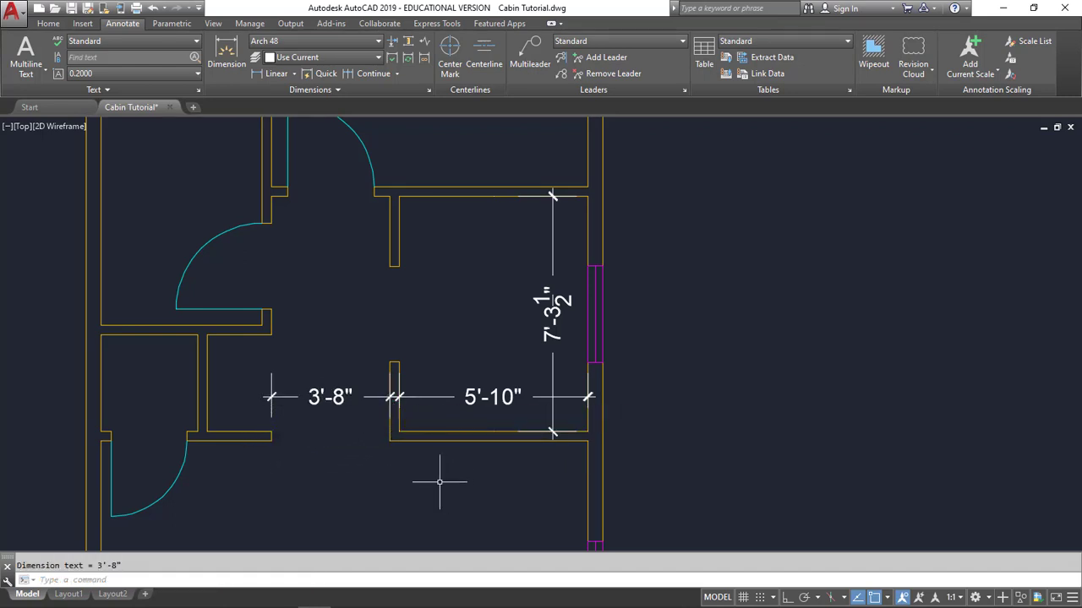
{"action": "left_click", "coordinate": [275, 73]}
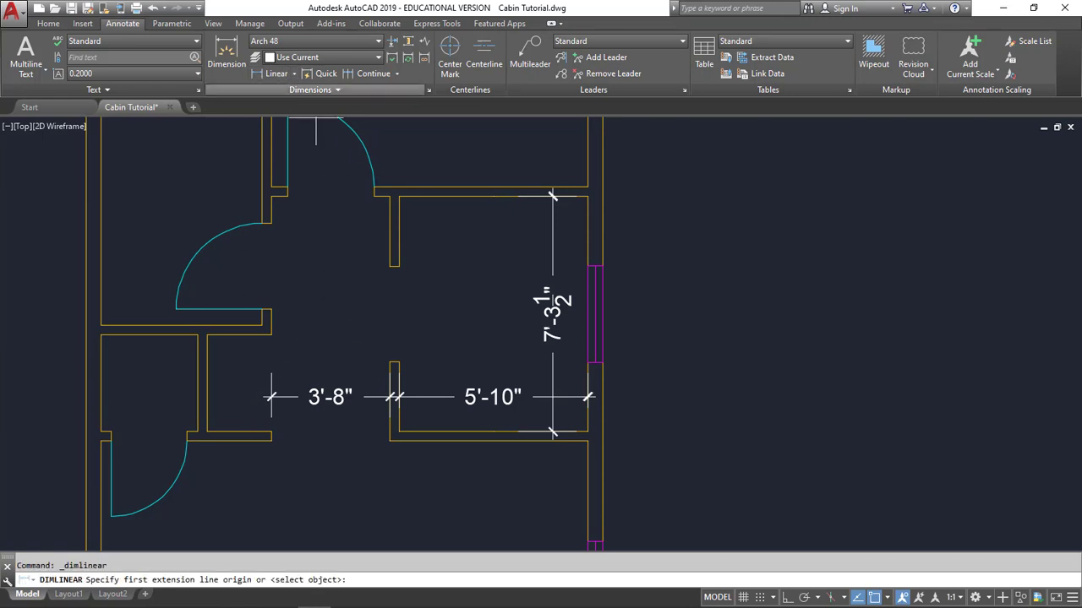
{"action": "left_click", "coordinate": [262, 436]}
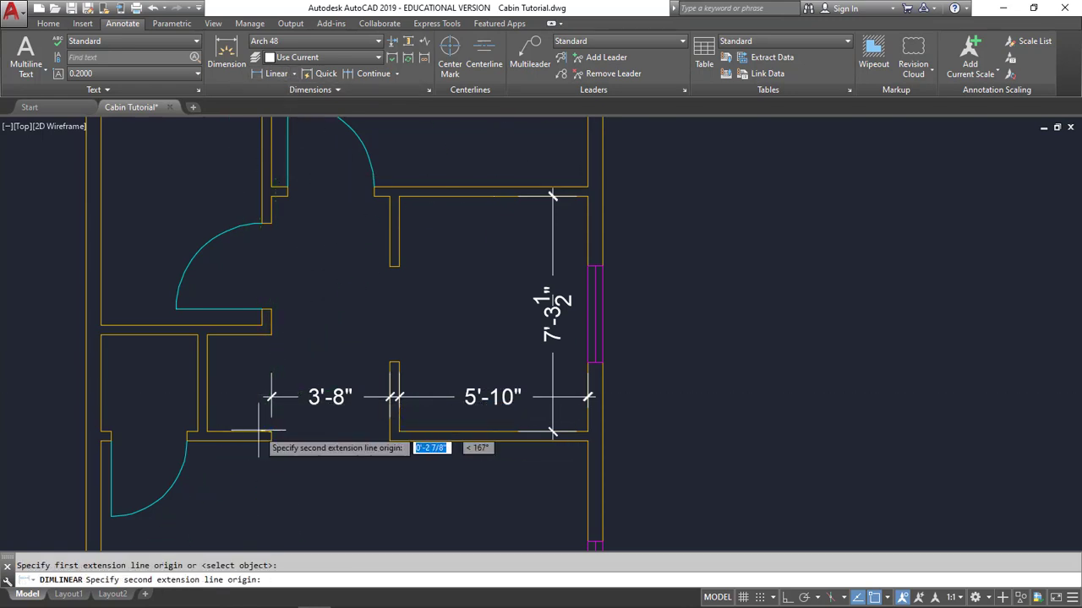
{"action": "left_click", "coordinate": [205, 434]}
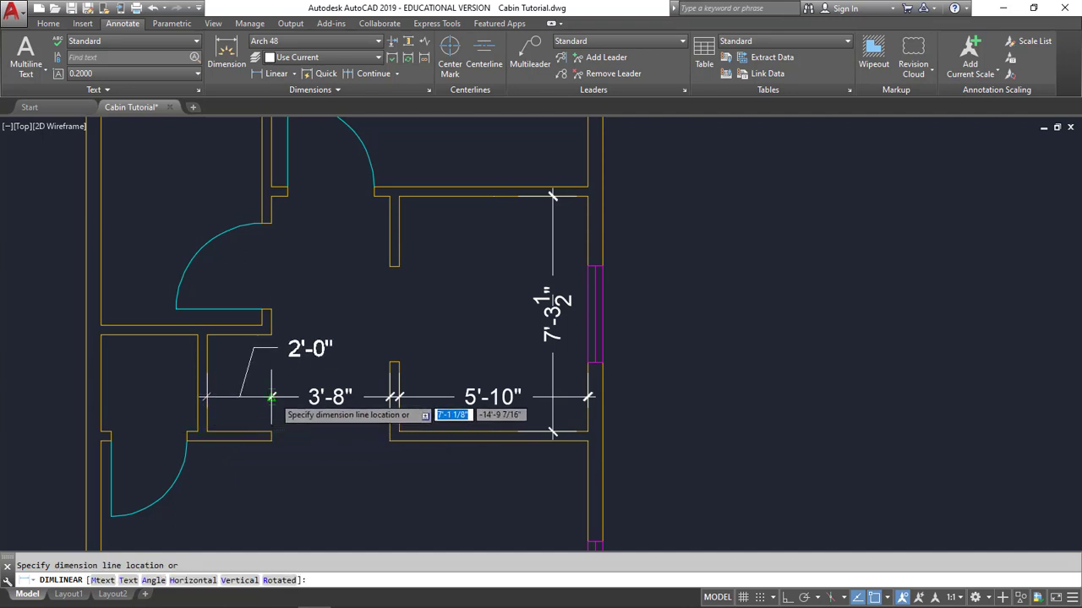
{"action": "left_click", "coordinate": [271, 396]}
Step: Move the 2'-0" dimension text up above the dimension row
{"action": "scroll", "coordinate": [379, 346], "scroll_direction": "up", "scroll_amount": 1}
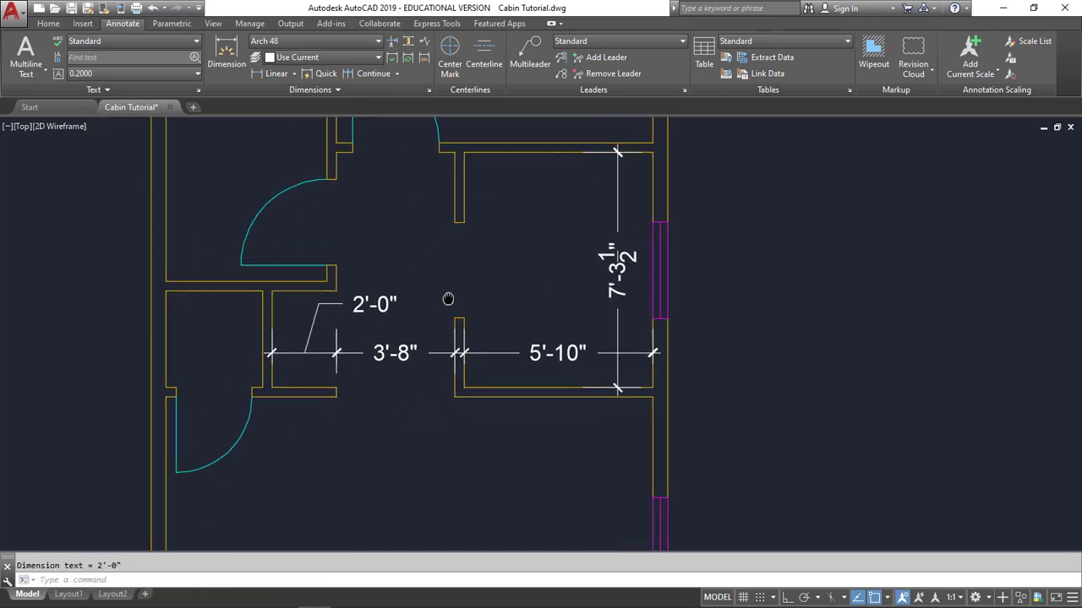
{"action": "scroll", "coordinate": [432, 281], "scroll_direction": "down", "scroll_amount": 1}
{"action": "left_click", "coordinate": [382, 285]}
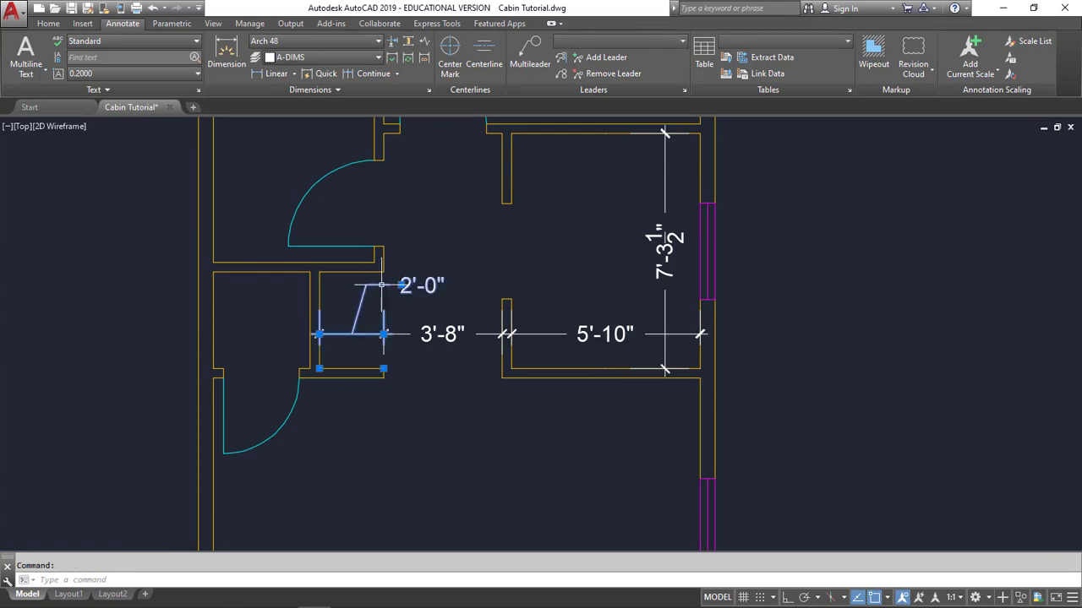
{"action": "left_click", "coordinate": [402, 285]}
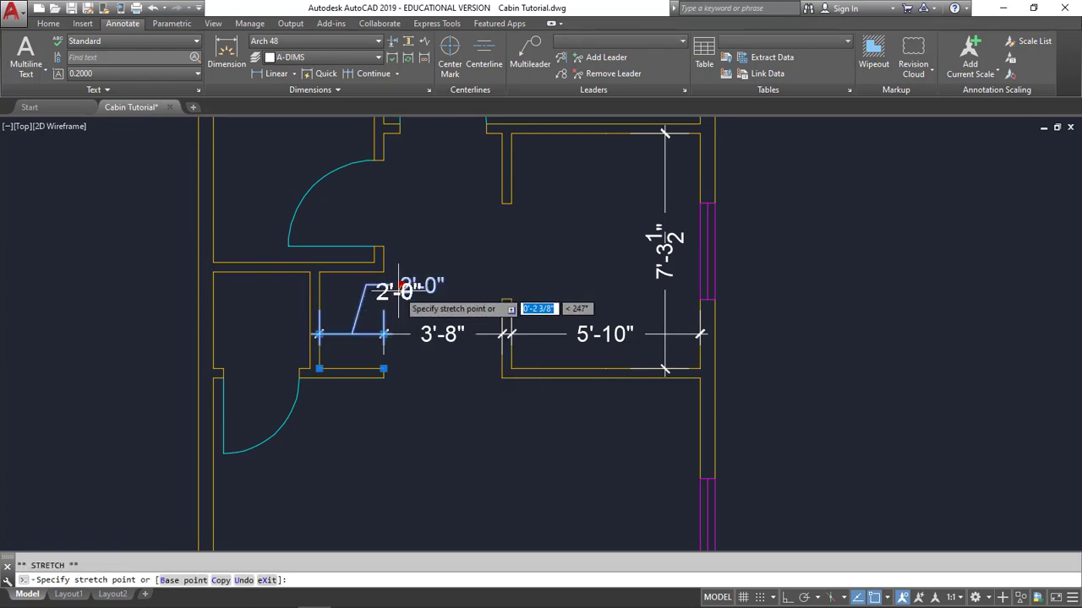
{"action": "left_click", "coordinate": [410, 287]}
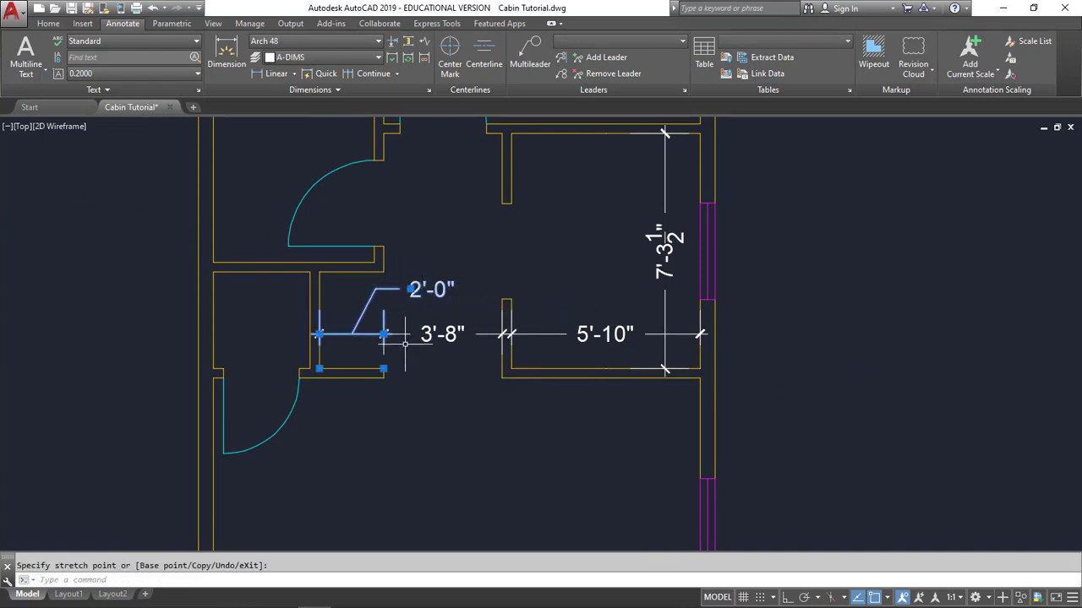
{"action": "key", "text": "Escape"}
Step: Add a 3'-0" dimension to the far left wall, in line with the others
{"action": "left_click", "coordinate": [277, 74]}
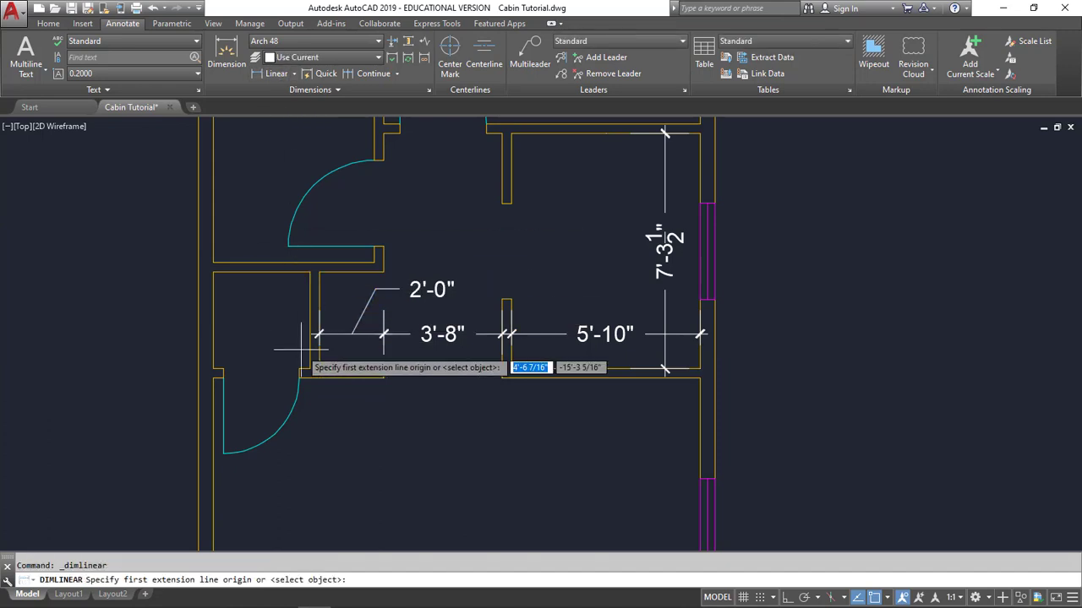
{"action": "left_click", "coordinate": [309, 369]}
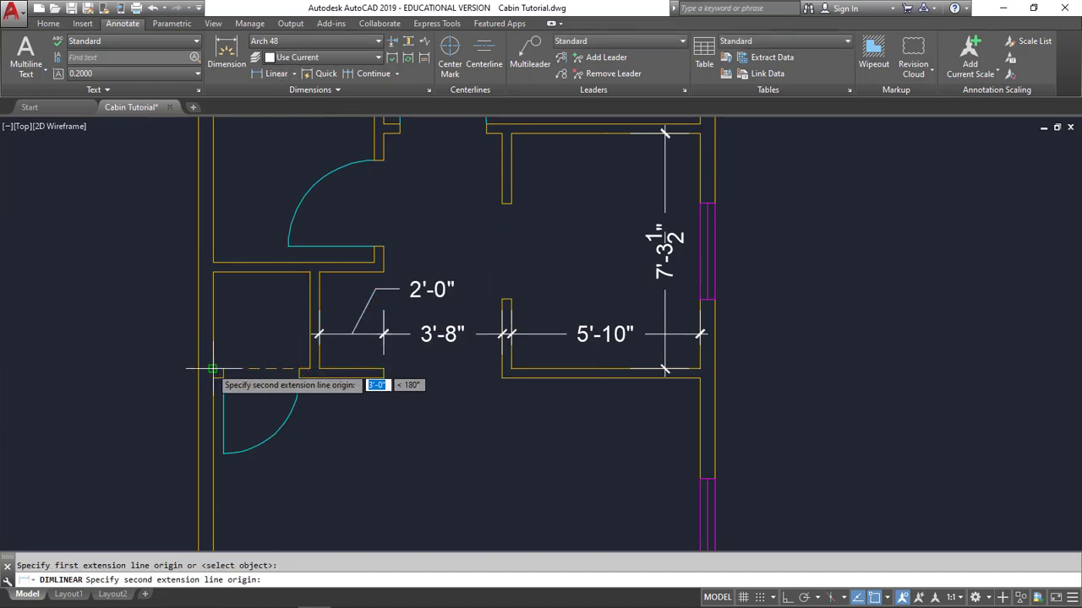
{"action": "left_click", "coordinate": [214, 370]}
{"action": "left_click", "coordinate": [310, 335]}
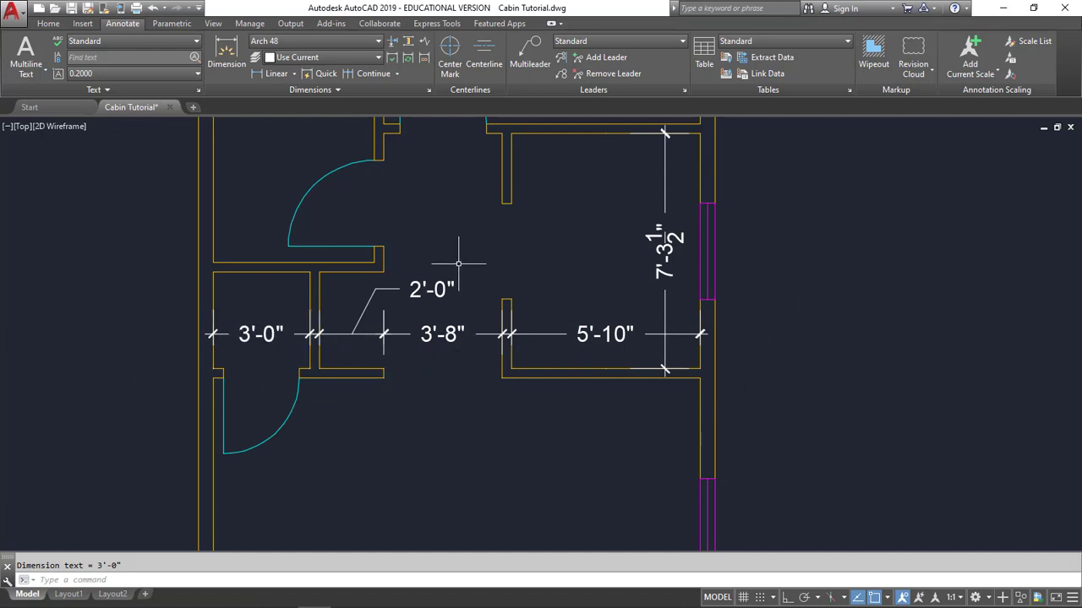
{"action": "scroll", "coordinate": [458, 263], "scroll_direction": "down", "scroll_amount": 2}
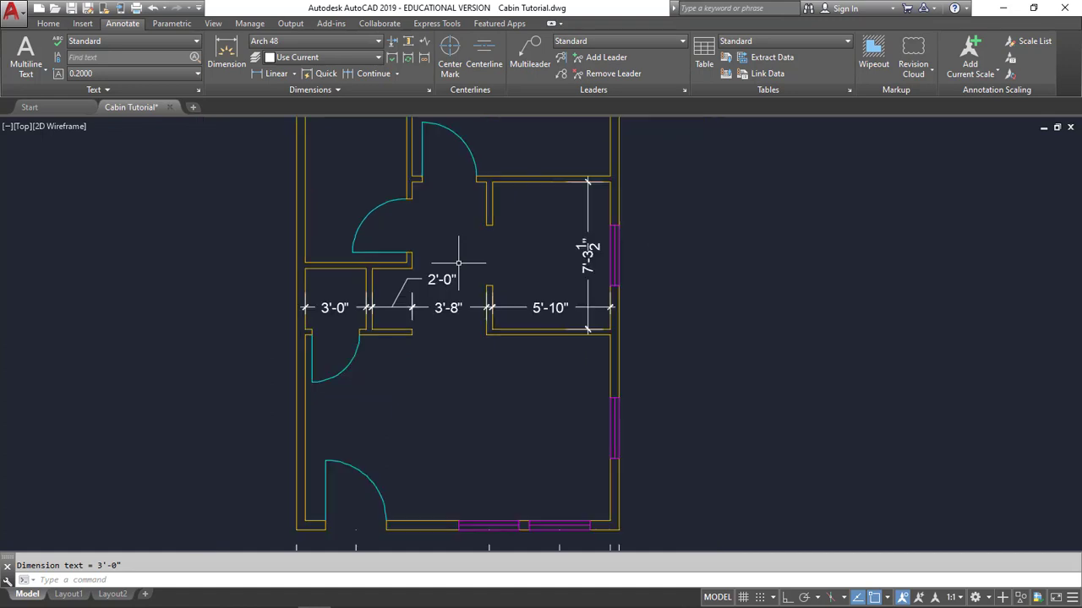
{"action": "mouse_move", "coordinate": [458, 263]}
{"action": "middle_mouse_down"}
{"action": "mouse_move", "coordinate": [447, 265]}
{"action": "mouse_move", "coordinate": [490, 393]}
{"action": "middle_mouse_up"}
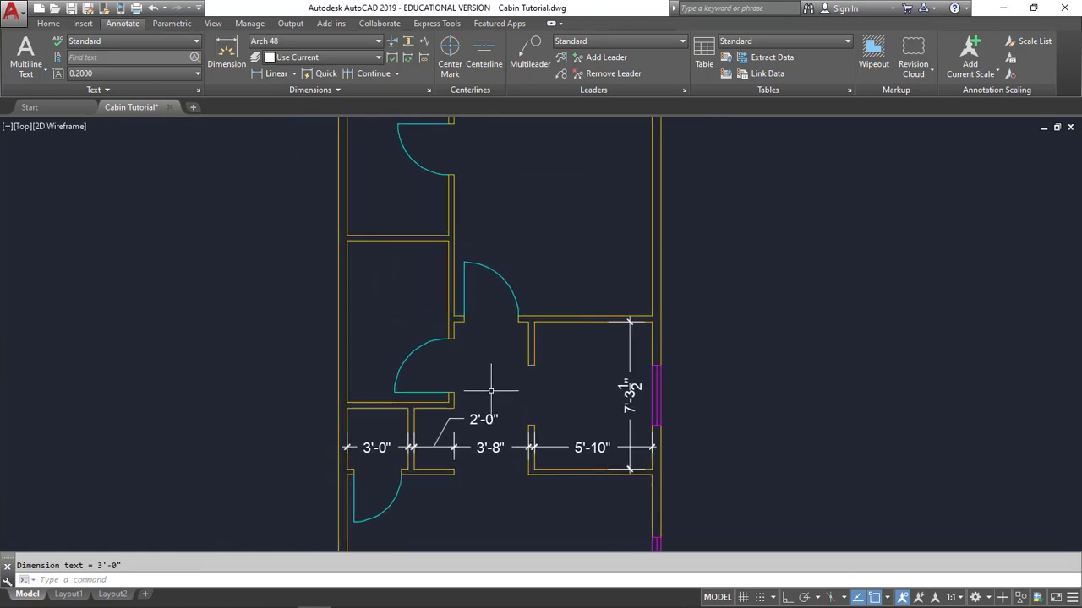
Step: Dimension the upper room's 5'-0" width and remove the duplicate 5'-0" dimension
{"action": "left_click", "coordinate": [278, 75]}
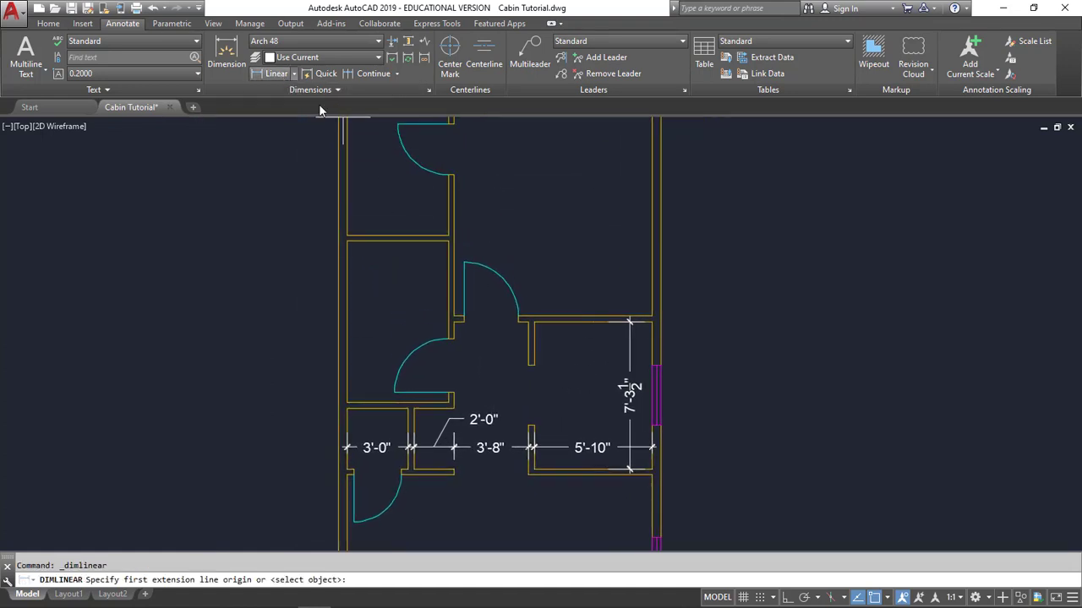
{"action": "left_click", "coordinate": [454, 245]}
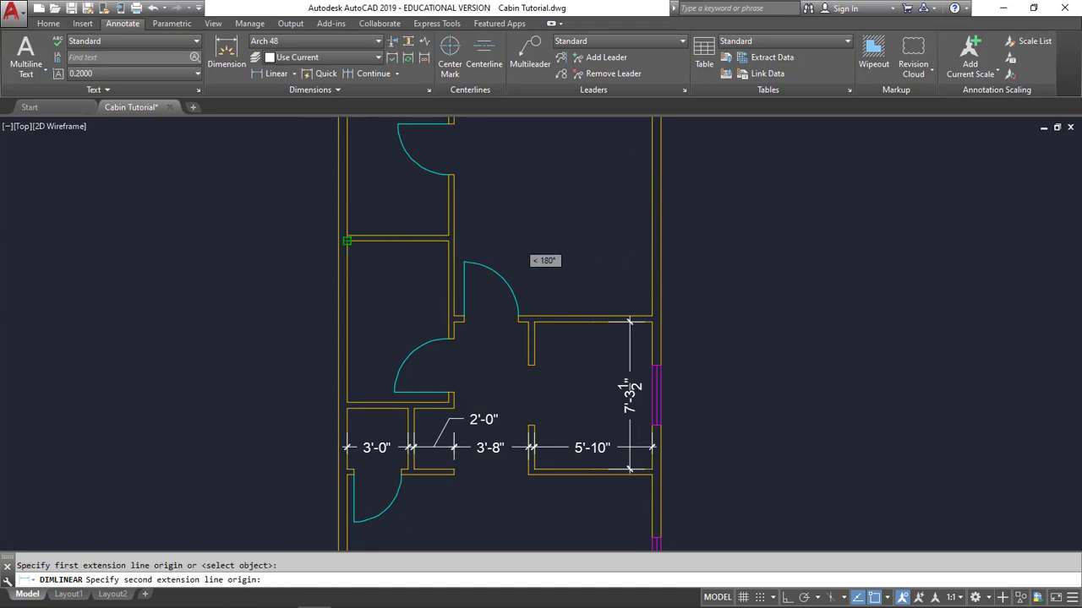
{"action": "left_click", "coordinate": [347, 241]}
{"action": "left_click", "coordinate": [371, 259]}
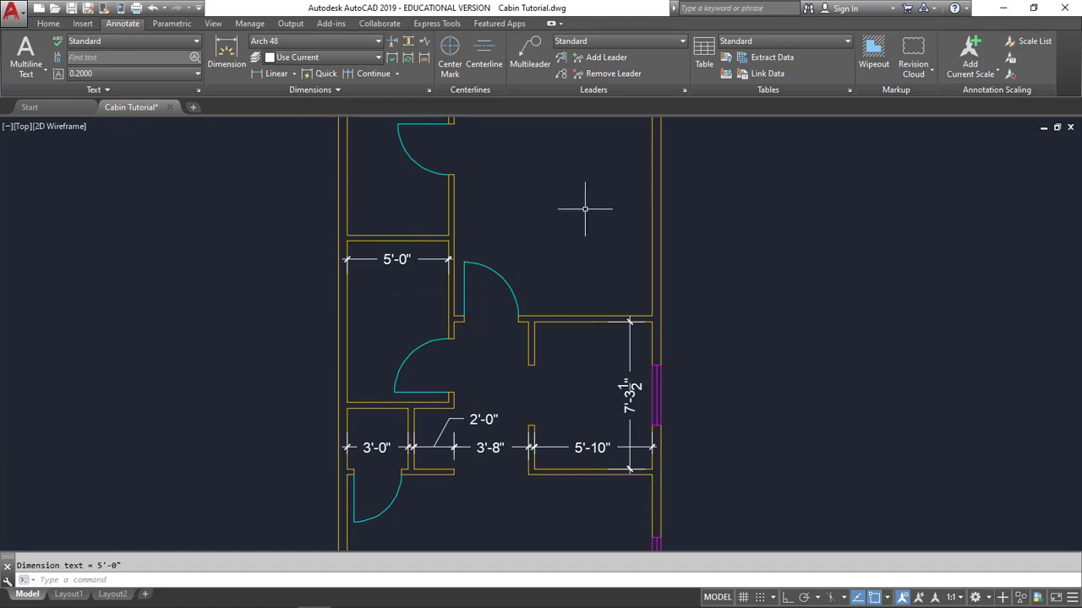
{"action": "left_click", "coordinate": [278, 74]}
{"action": "left_click", "coordinate": [346, 235]}
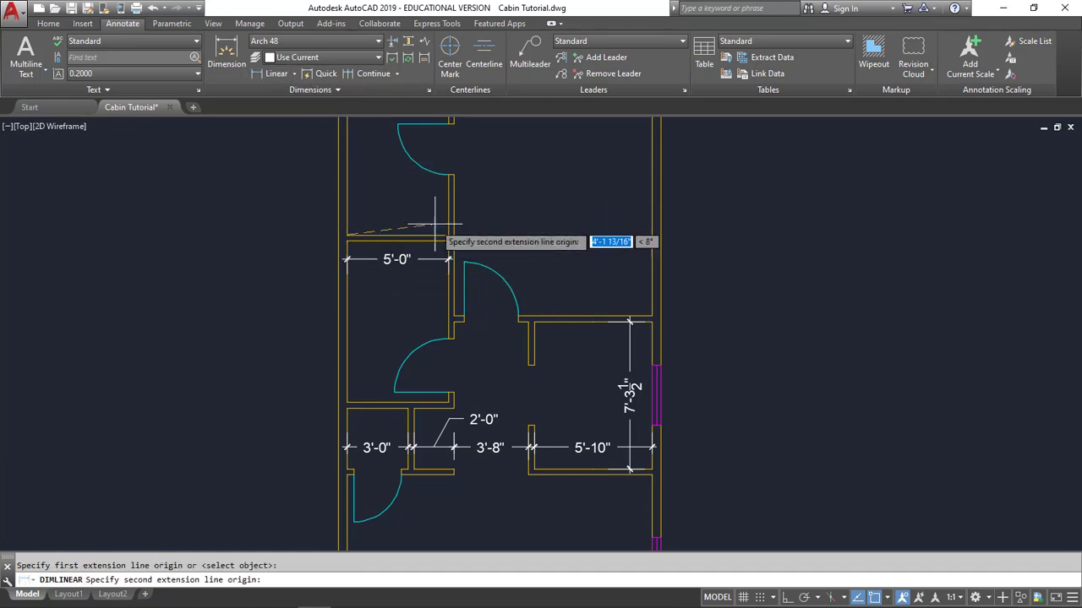
{"action": "left_click", "coordinate": [447, 236]}
{"action": "left_click", "coordinate": [445, 205]}
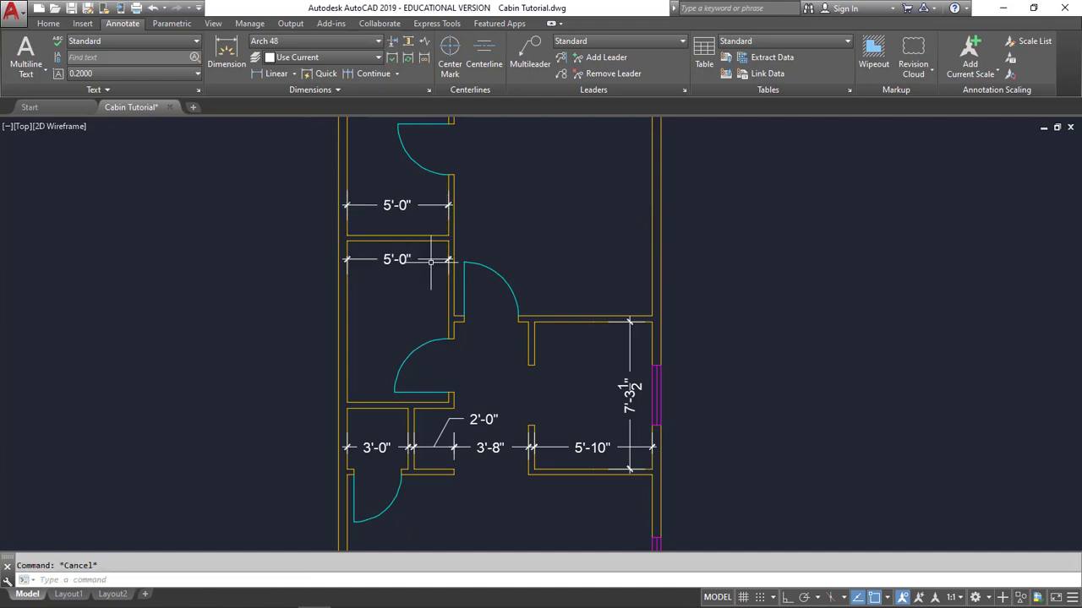
{"action": "left_click", "coordinate": [430, 261]}
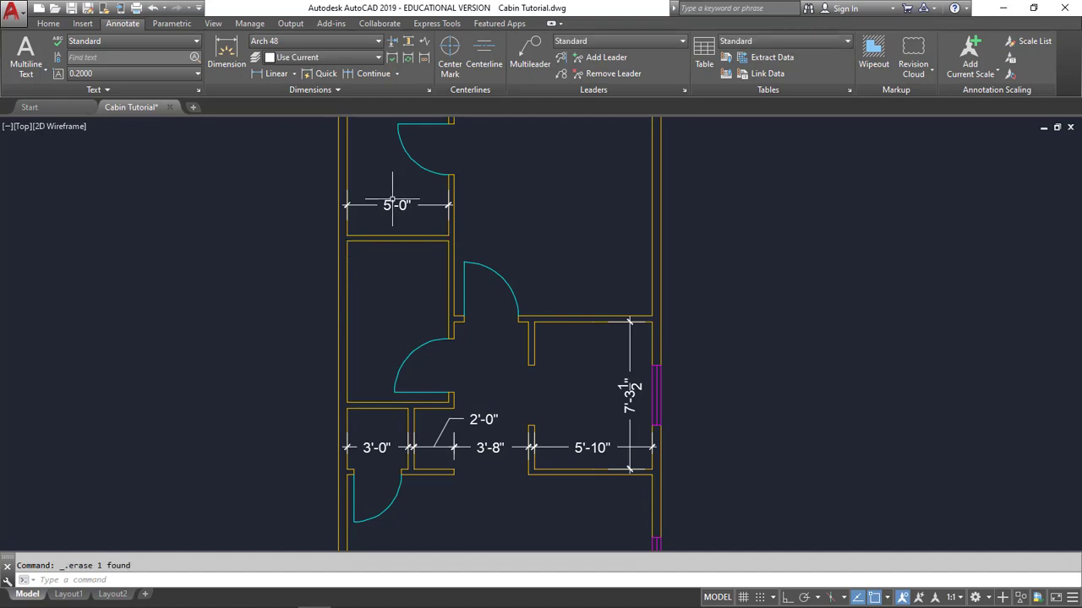
Step: Add a 9'-9½" dimension to the exterior wall, in line with 5'-0"
{"action": "left_click", "coordinate": [272, 73]}
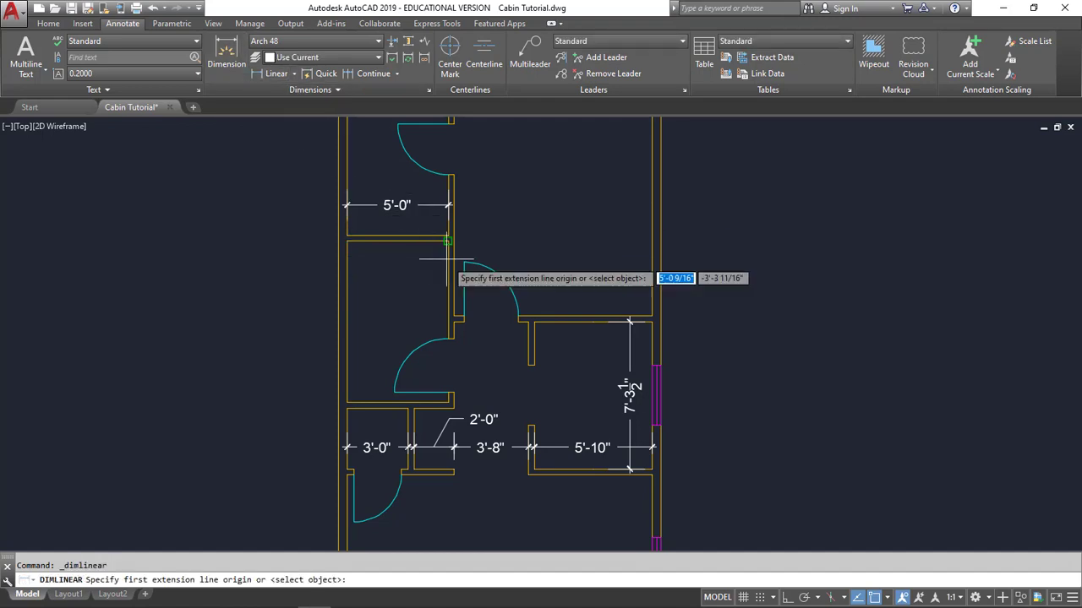
{"action": "left_click", "coordinate": [457, 312]}
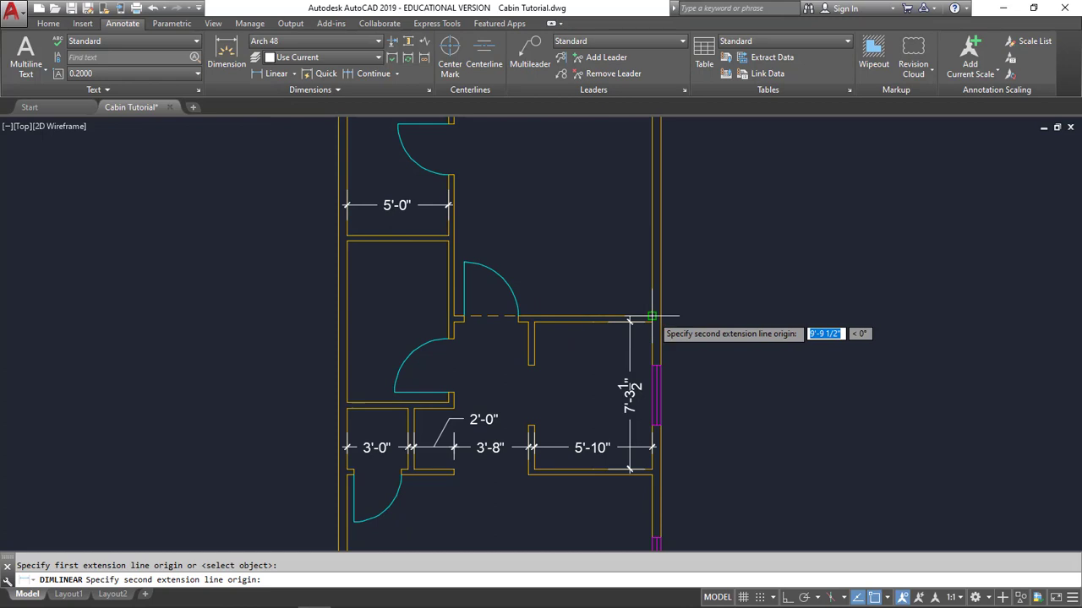
{"action": "left_click", "coordinate": [651, 316]}
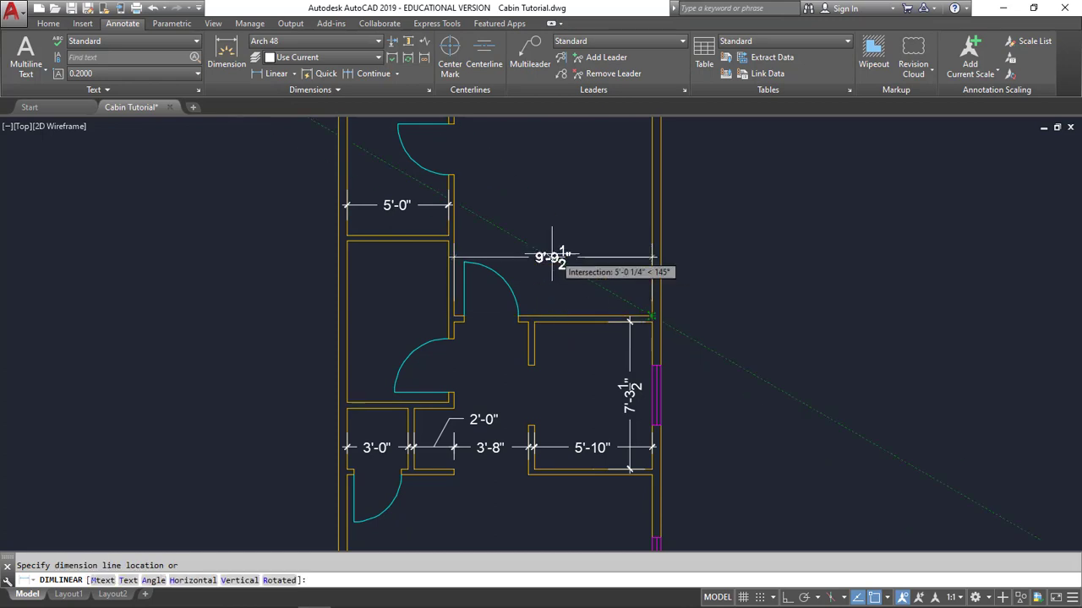
{"action": "left_click", "coordinate": [457, 206]}
{"action": "scroll", "coordinate": [560, 272], "scroll_direction": "down", "scroll_amount": 1}
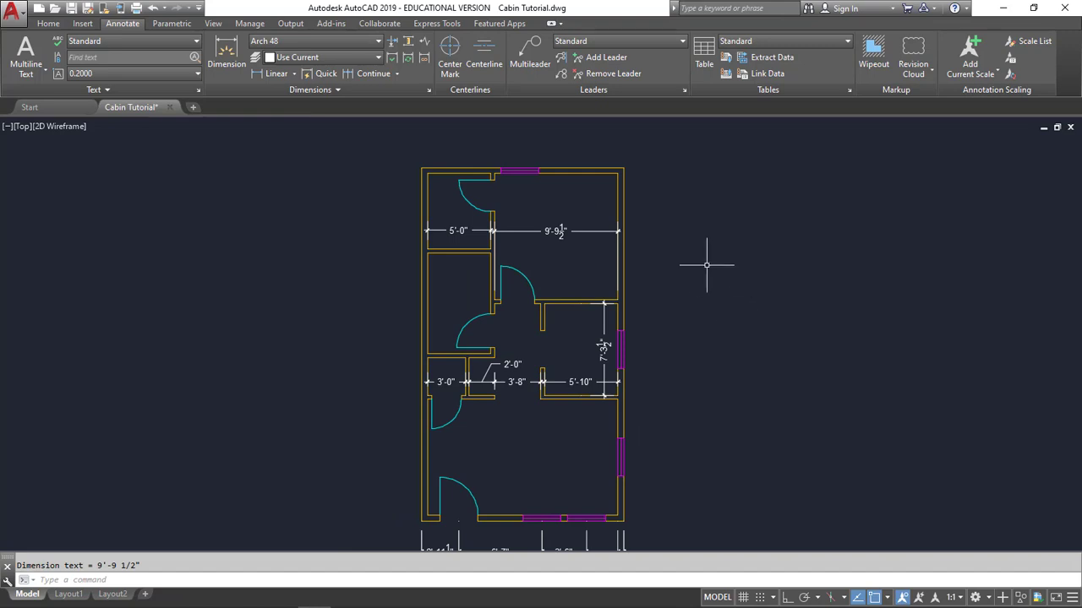
{"action": "middle_click_drag", "start_coordinate": [698, 317], "coordinate": [680, 298]}
Step: Dimension the upper right room's depth as a vertical 10'-0" in line with 7'-3½"
{"action": "left_click", "coordinate": [278, 74]}
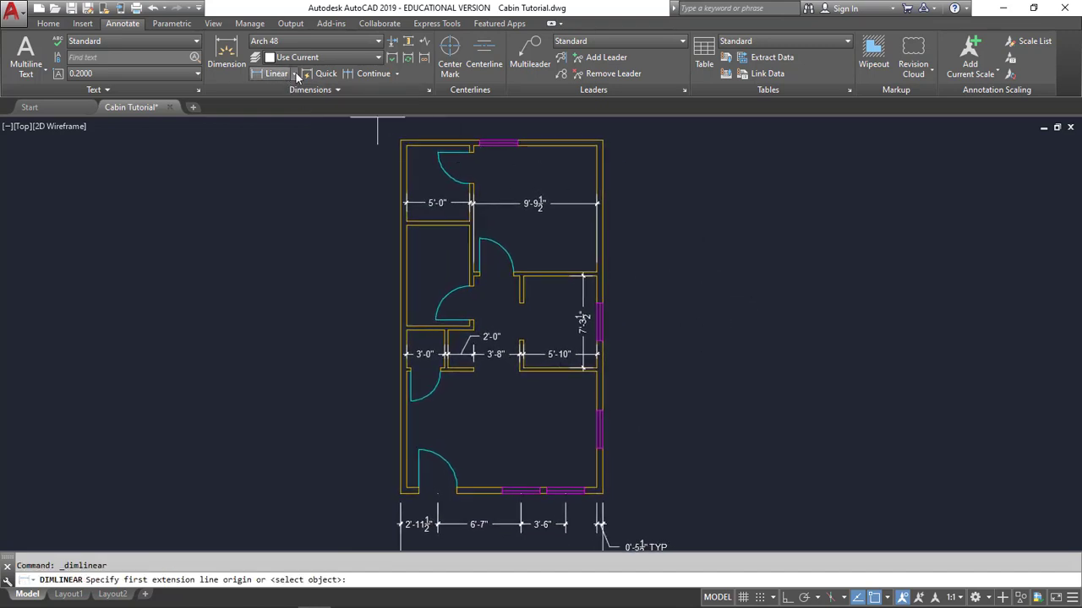
{"action": "left_click", "coordinate": [596, 273]}
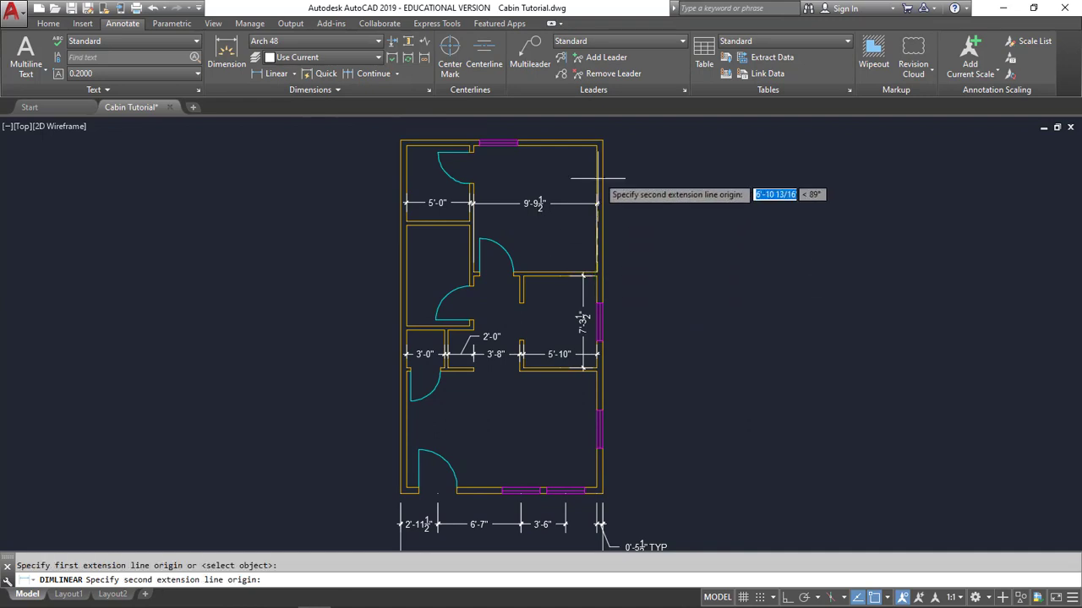
{"action": "left_click", "coordinate": [597, 146]}
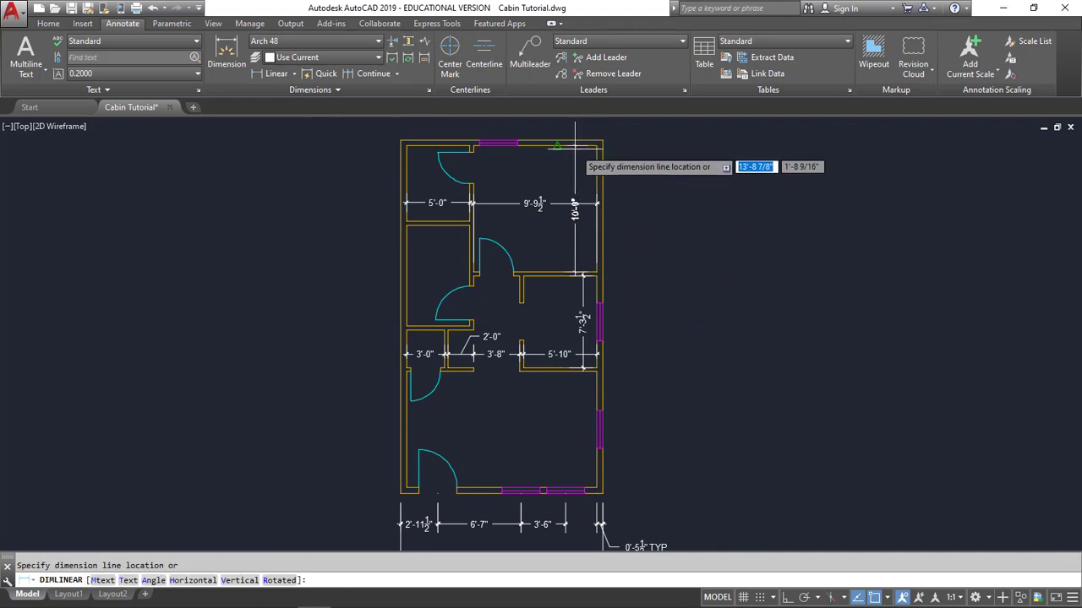
{"action": "scroll", "coordinate": [577, 273], "scroll_direction": "up", "scroll_amount": 3}
{"action": "scroll", "coordinate": [574, 273], "scroll_direction": "up", "scroll_amount": 3}
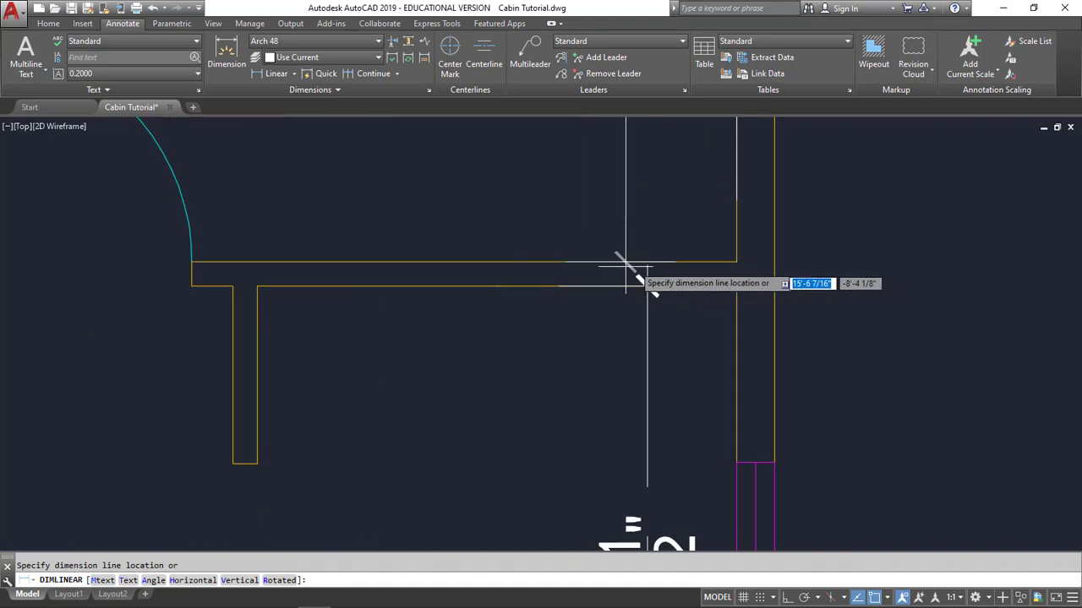
{"action": "left_click", "coordinate": [598, 279]}
{"action": "scroll", "coordinate": [599, 274], "scroll_direction": "down", "scroll_amount": 5}
{"action": "scroll", "coordinate": [678, 339], "scroll_direction": "down", "scroll_amount": 2}
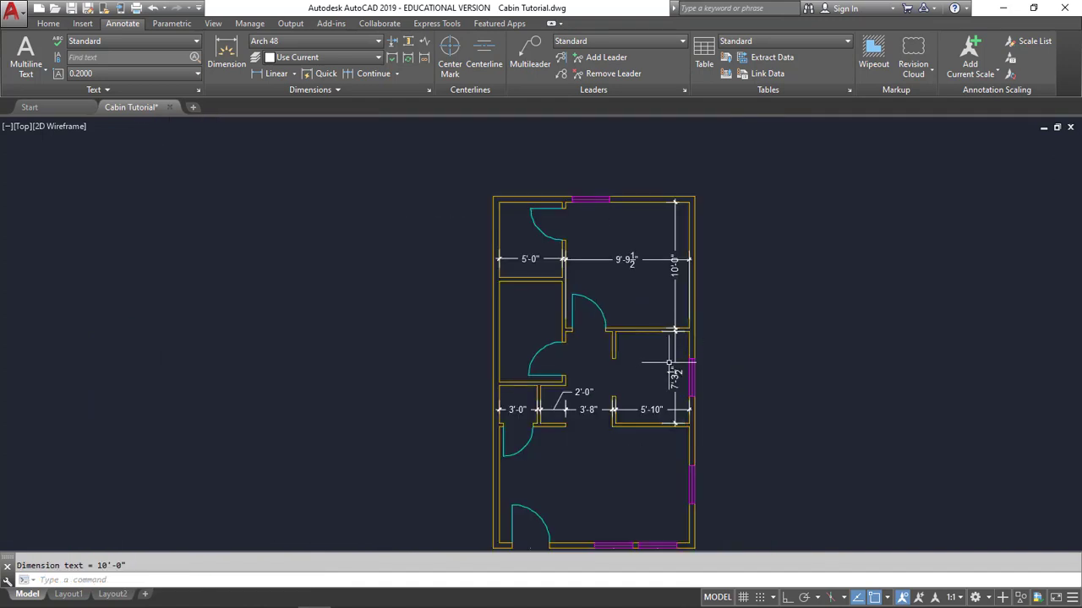
{"action": "mouse_move", "coordinate": [679, 340]}
{"action": "middle_mouse_down"}
{"action": "mouse_move", "coordinate": [623, 346]}
{"action": "mouse_move", "coordinate": [594, 304]}
{"action": "mouse_move", "coordinate": [585, 318]}
{"action": "middle_mouse_up"}
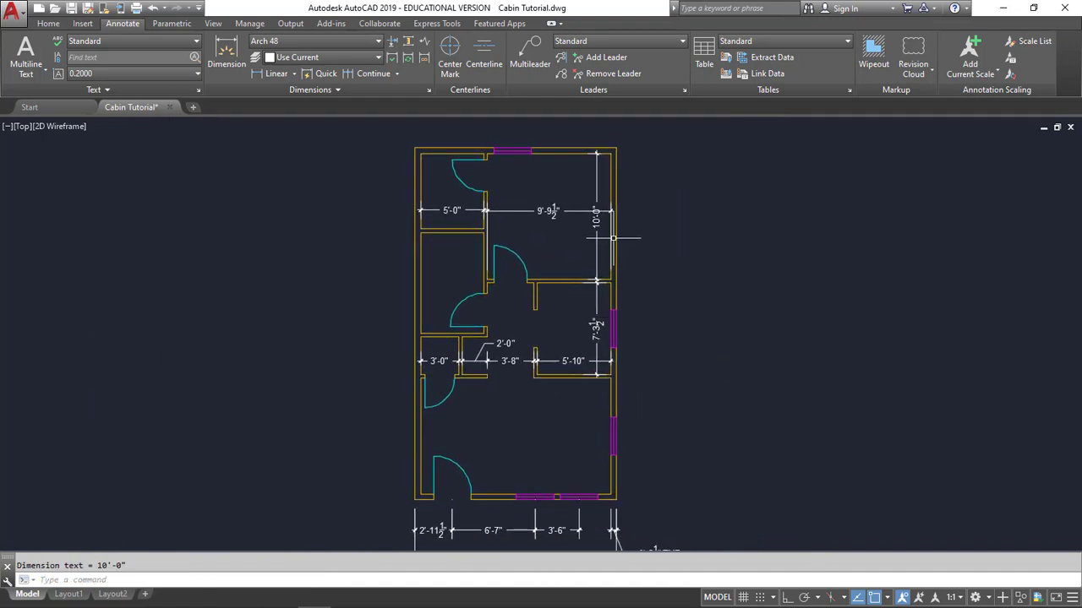
{"action": "scroll", "coordinate": [613, 237], "scroll_direction": "up", "scroll_amount": 3}
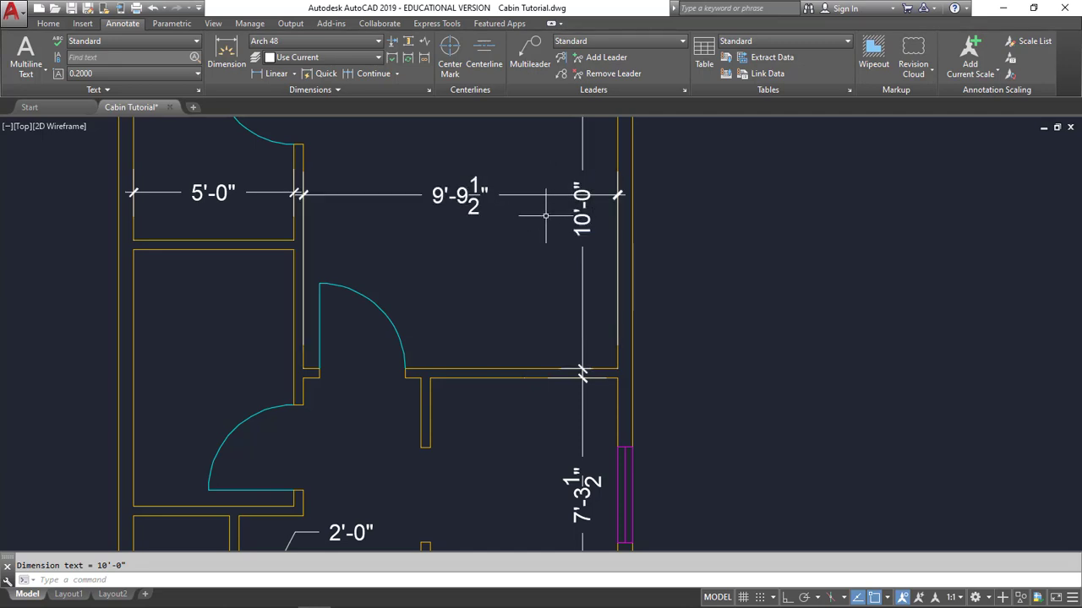
{"action": "middle_click_drag", "start_coordinate": [545, 216], "coordinate": [509, 316]}
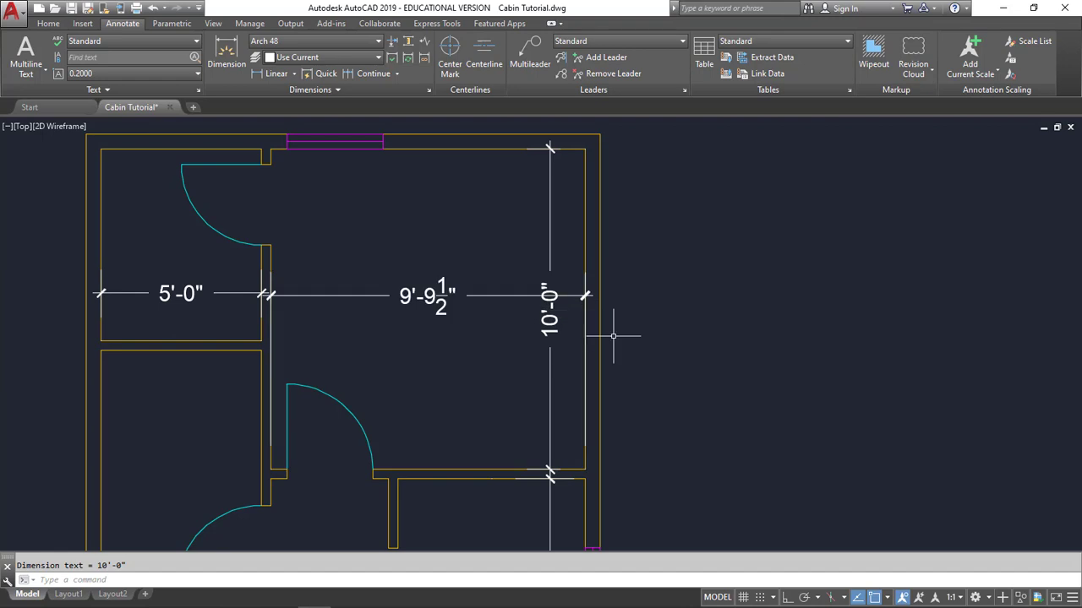
Step: Move the 10'-0" dimension text lower along its dimension line
{"action": "left_click", "coordinate": [553, 318]}
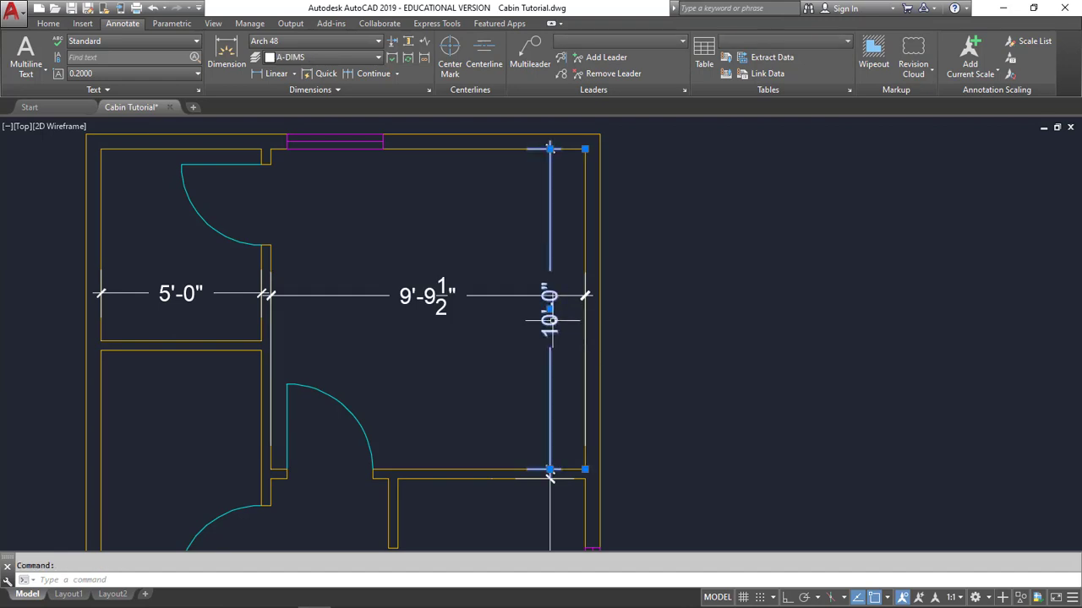
{"action": "left_click", "coordinate": [549, 308]}
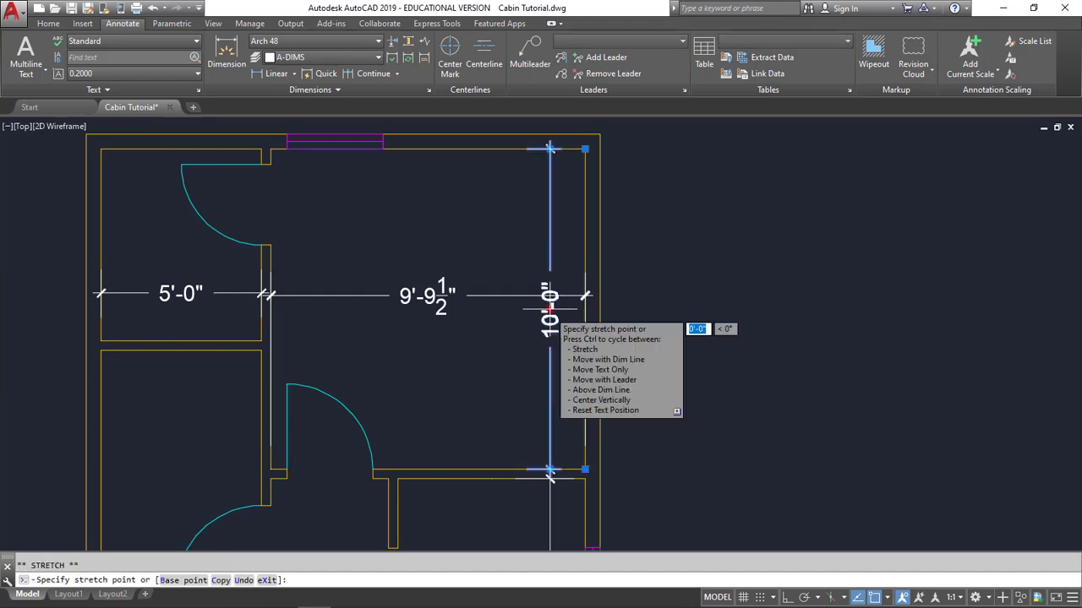
{"action": "right_click", "coordinate": [550, 362]}
{"action": "left_click", "coordinate": [592, 379]}
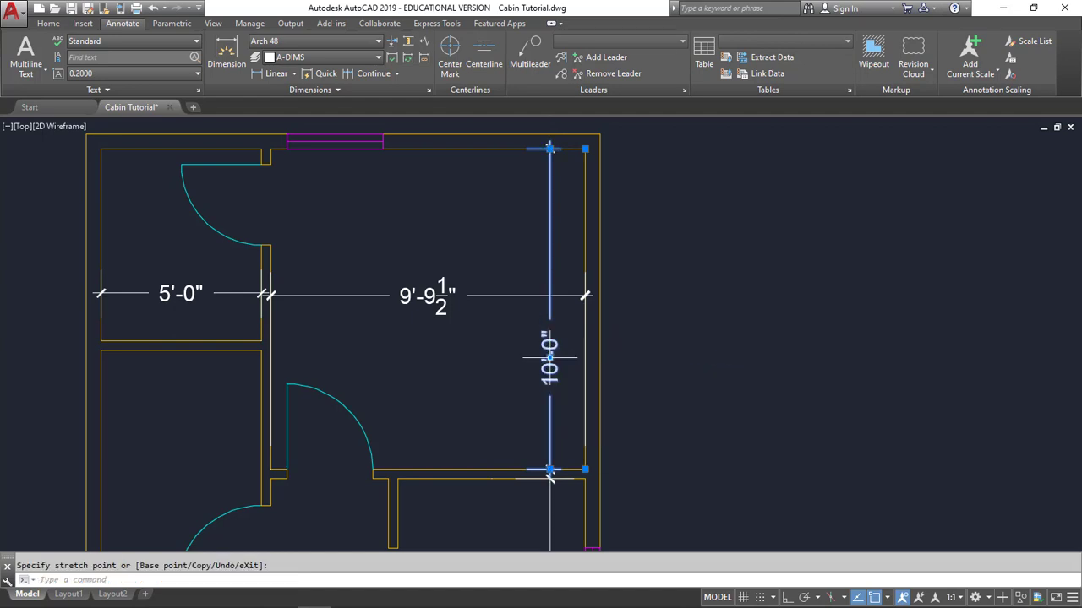
{"action": "key", "text": "Escape"}
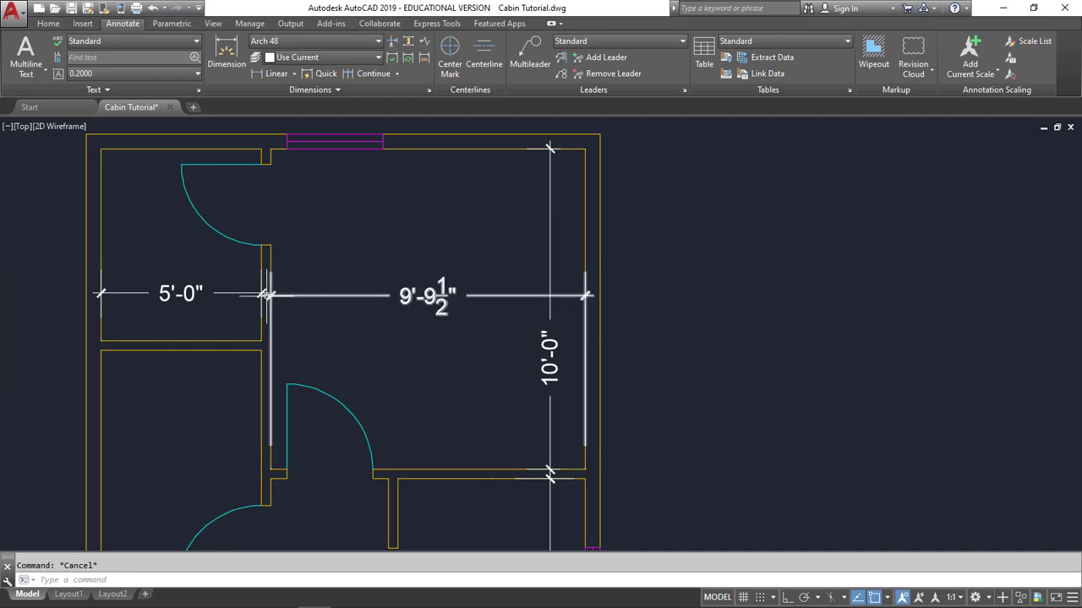
Step: Grab a 5'-0" dimension grip, cancel without changes, and pan across the plan
{"action": "scroll", "coordinate": [269, 296], "scroll_direction": "up", "scroll_amount": 6}
{"action": "left_click", "coordinate": [244, 280]}
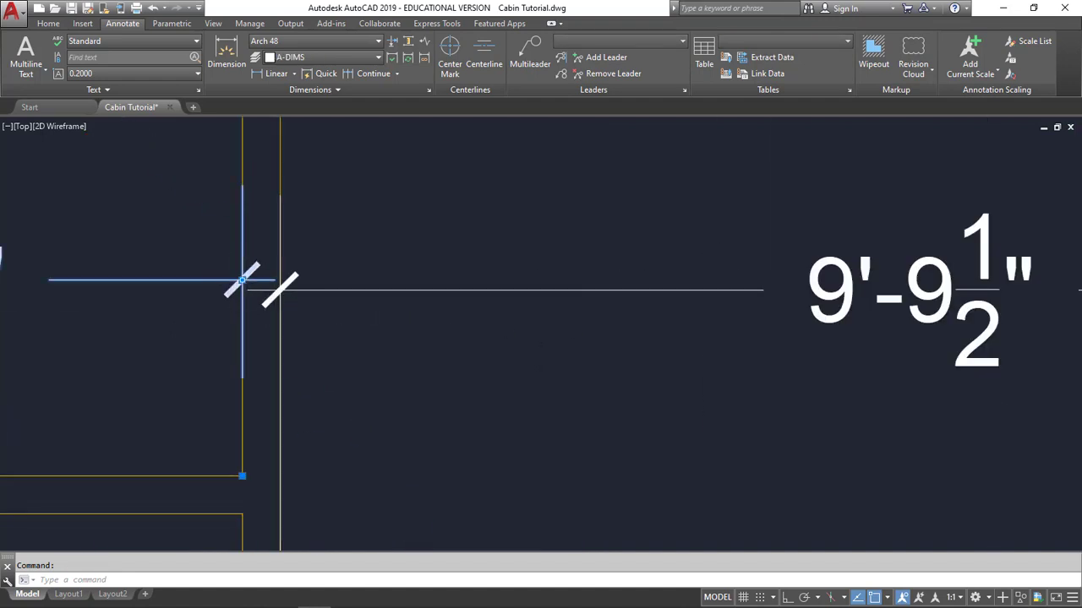
{"action": "left_click", "coordinate": [244, 280]}
{"action": "scroll", "coordinate": [420, 260], "scroll_direction": "down", "scroll_amount": 4}
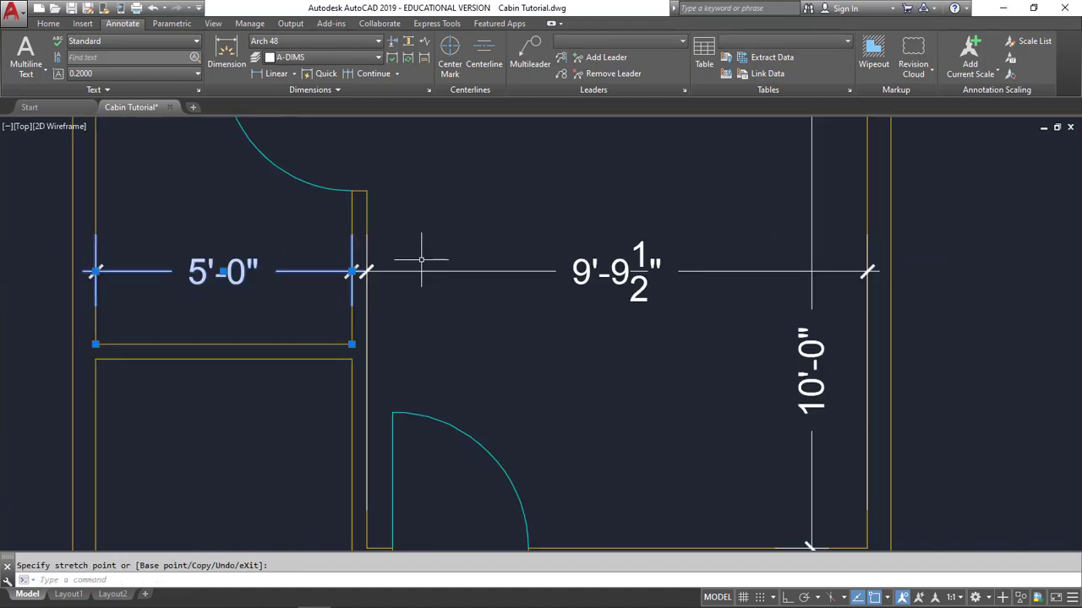
{"action": "scroll", "coordinate": [420, 260], "scroll_direction": "down", "scroll_amount": 2}
{"action": "key", "text": "Escape"}
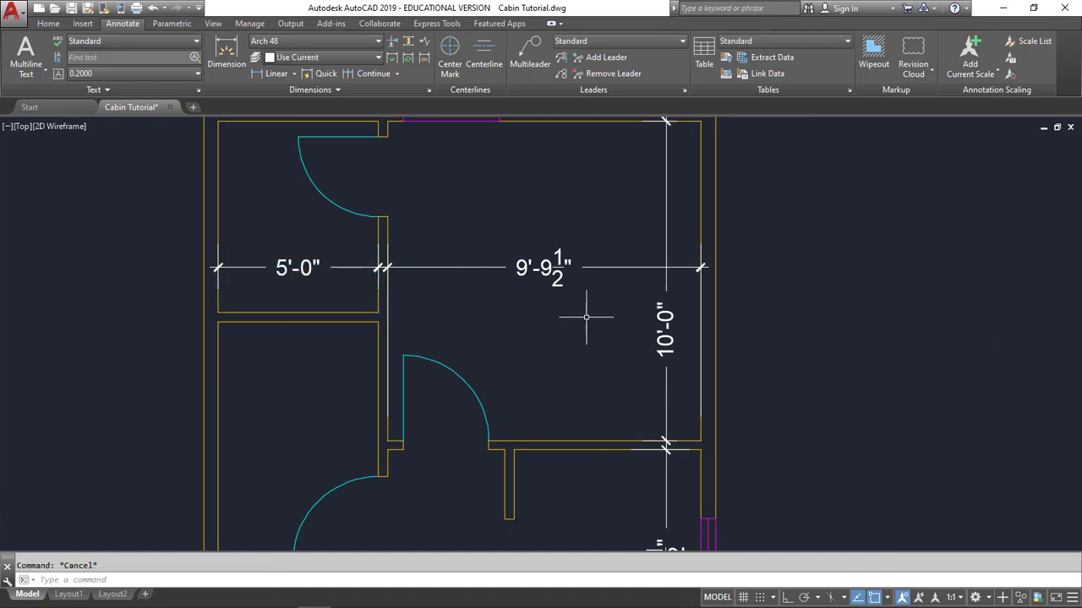
{"action": "scroll", "coordinate": [585, 316], "scroll_direction": "down", "scroll_amount": 2}
{"action": "mouse_move", "coordinate": [549, 346]}
{"action": "middle_mouse_down"}
{"action": "mouse_move", "coordinate": [584, 228]}
{"action": "mouse_move", "coordinate": [574, 217]}
{"action": "middle_mouse_up"}
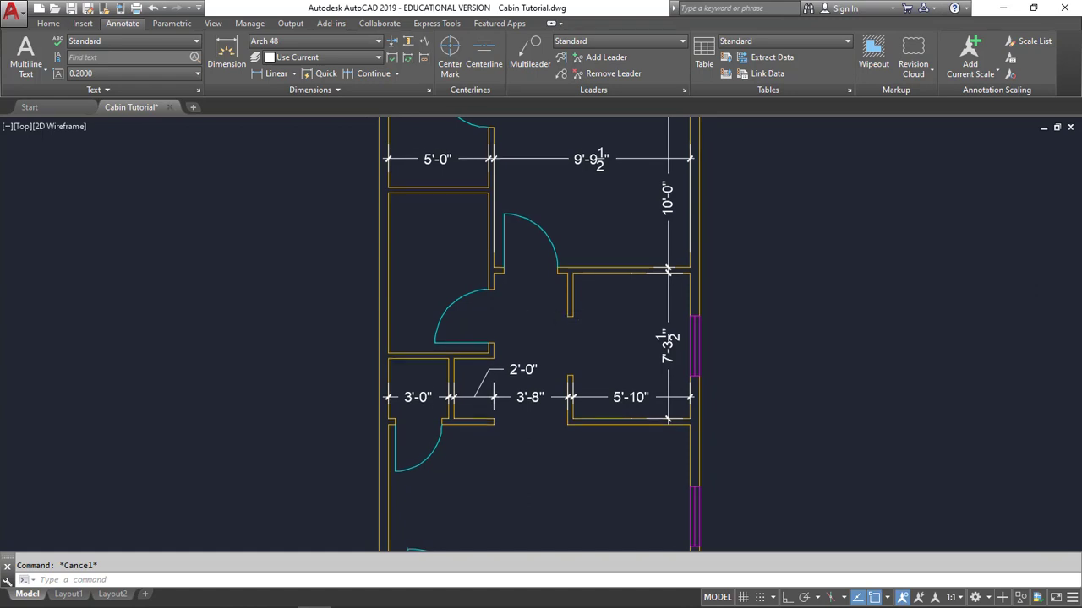
{"action": "middle_click_drag", "start_coordinate": [541, 332], "coordinate": [549, 174]}
{"action": "scroll", "coordinate": [542, 307], "scroll_direction": "down", "scroll_amount": 4}
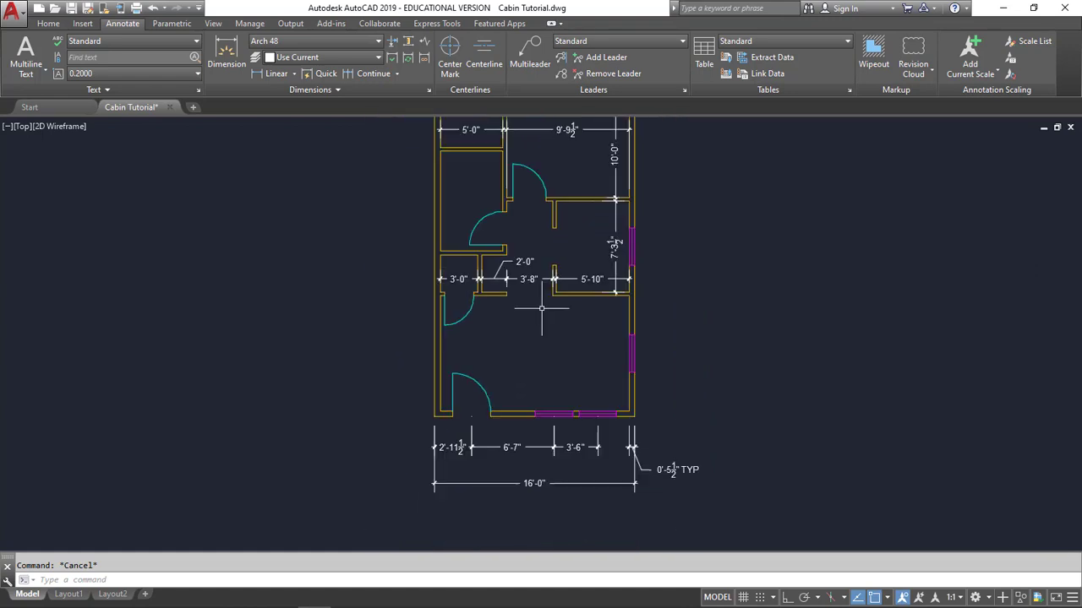
{"action": "middle_click_drag", "start_coordinate": [546, 307], "coordinate": [508, 342]}
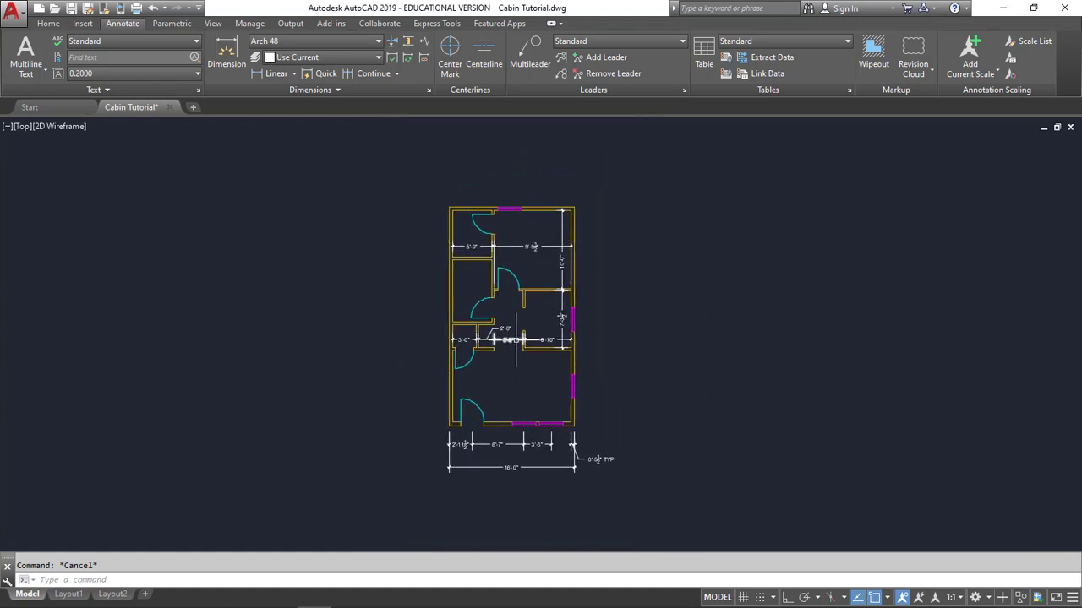
{"action": "scroll", "coordinate": [548, 333], "scroll_direction": "up", "scroll_amount": 2}
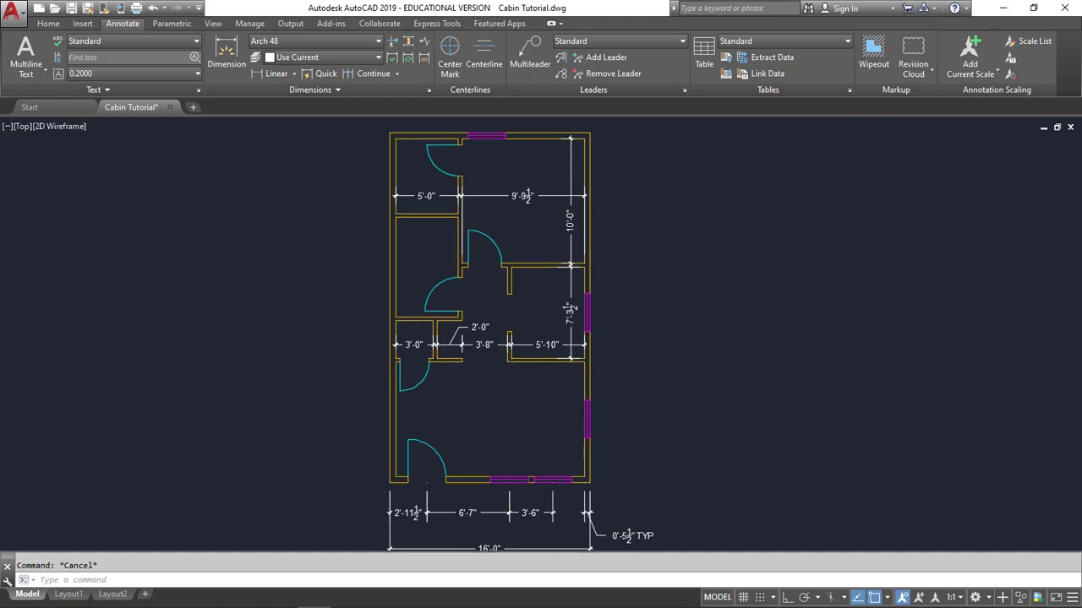
{"action": "middle_click_drag", "start_coordinate": [627, 337], "coordinate": [644, 333]}
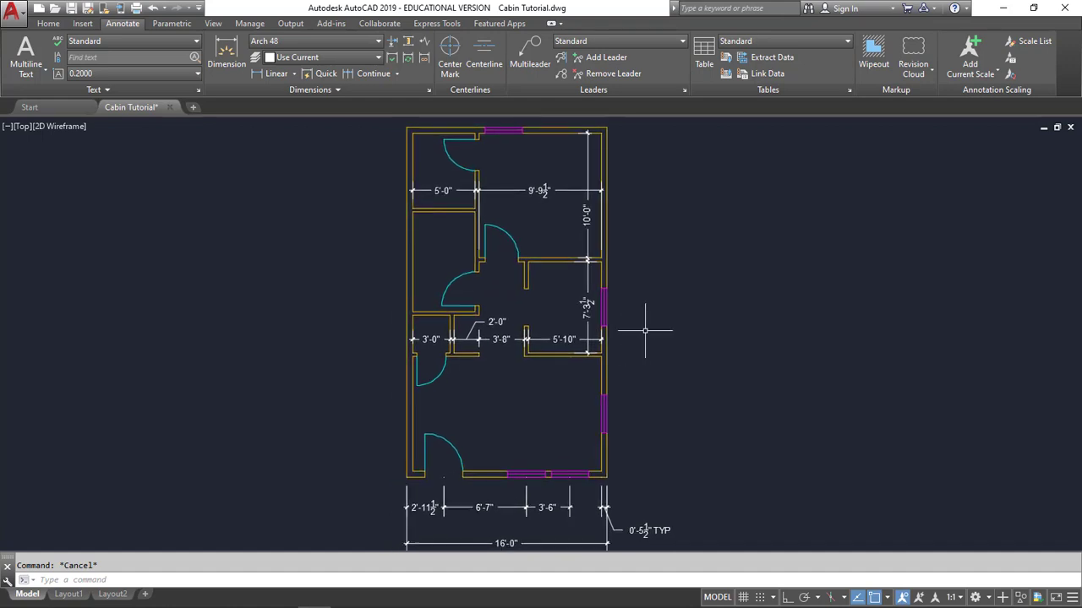